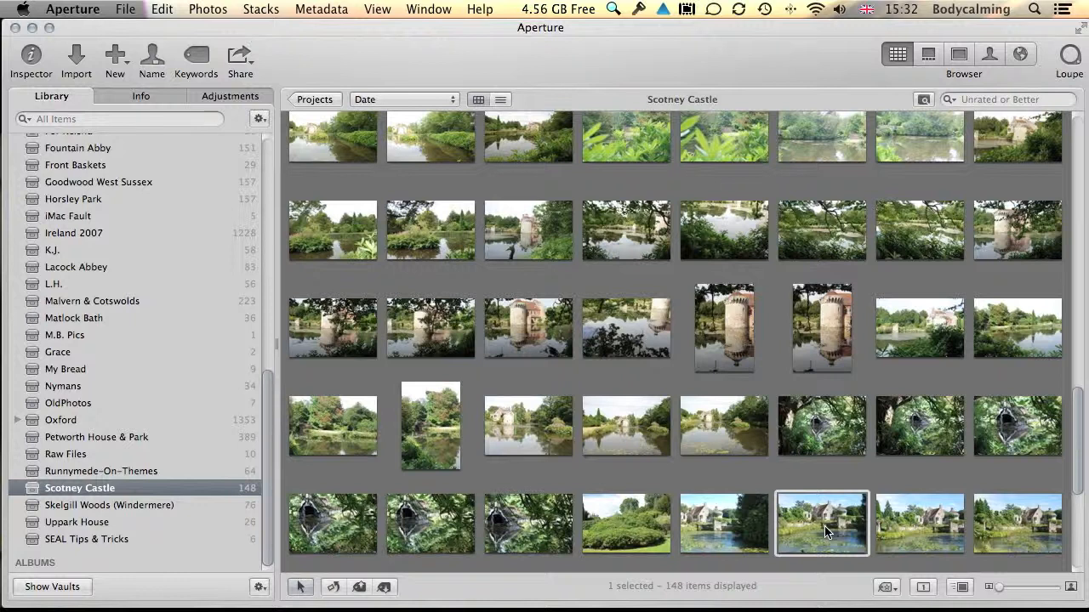
Step: Copy the selected Scotney Castle photo into the SEAL Tips & Tricks project and open that copy at full view
mouse_move(824, 526)
mouse_down()
mouse_move(325, 509)
mouse_move(73, 477)
mouse_move(17, 522)
mouse_move(47, 538)
mouse_move(103, 538)
mouse_up()
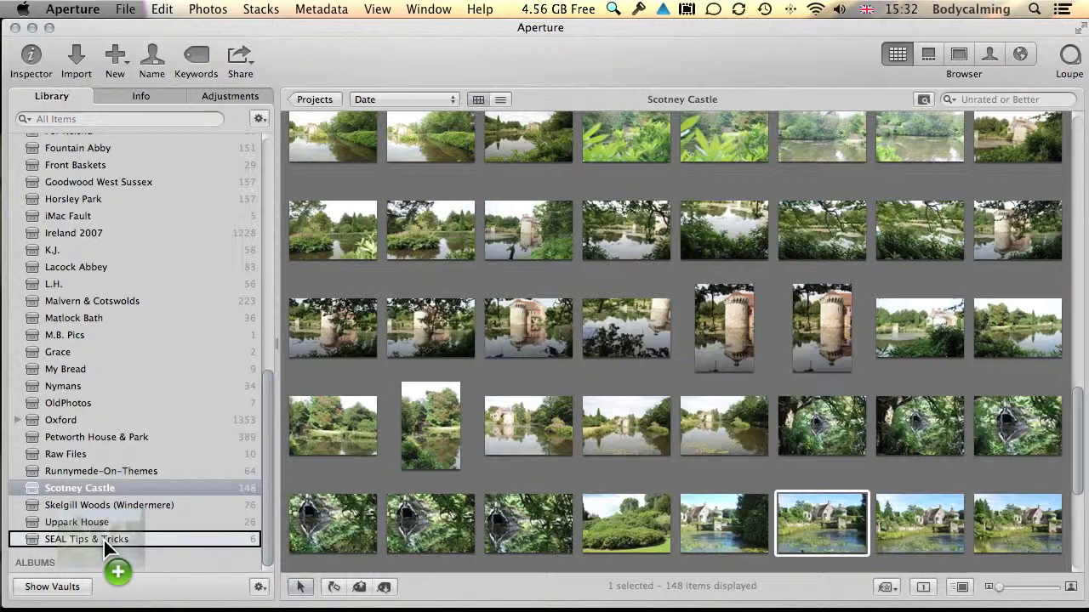
drag(103, 538, 103, 539)
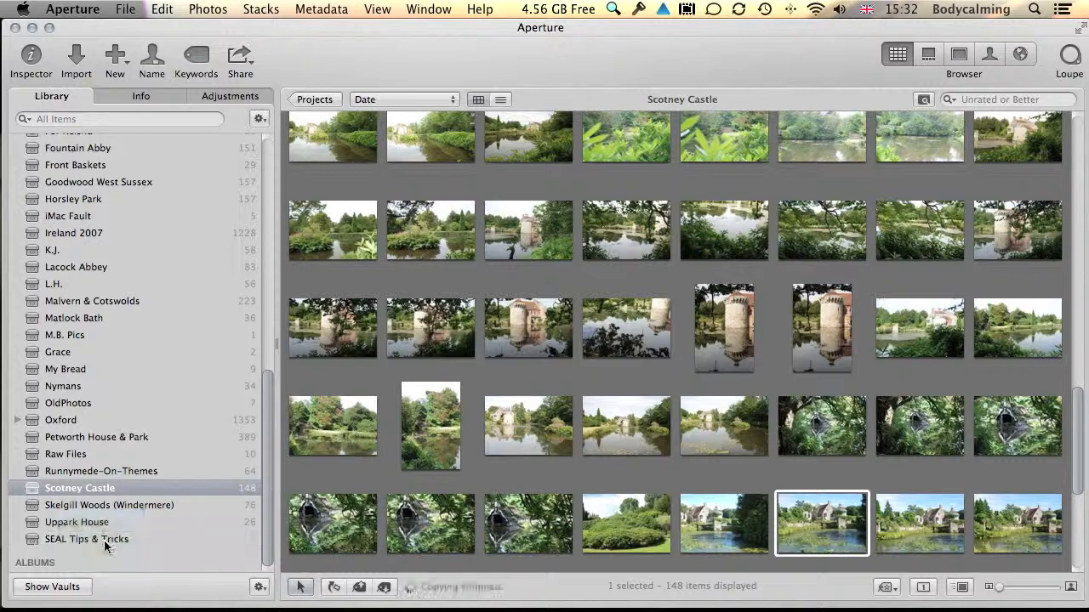
click(103, 541)
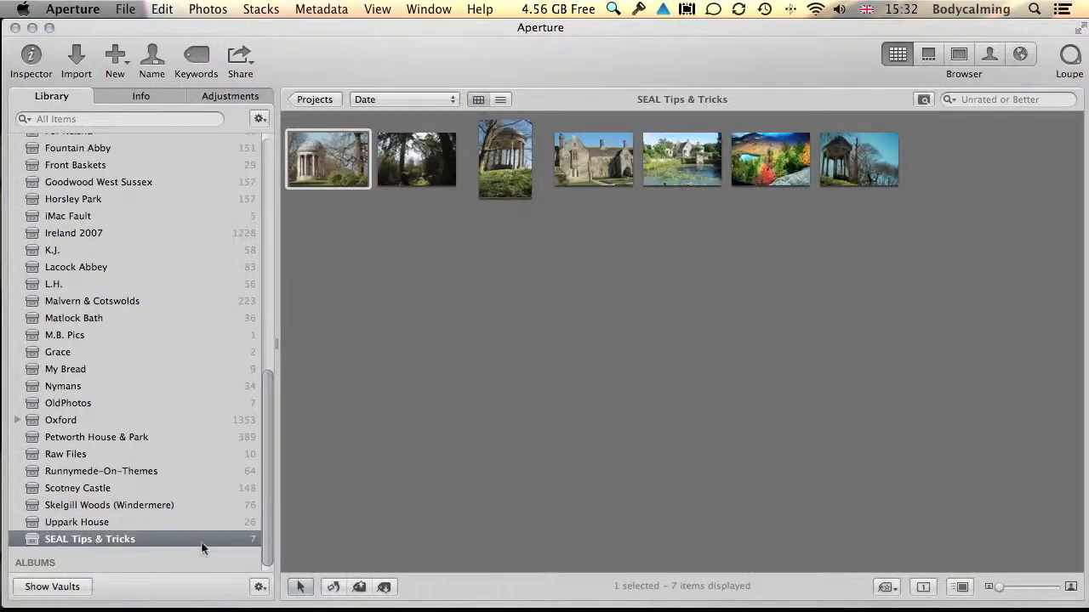
double_click(689, 162)
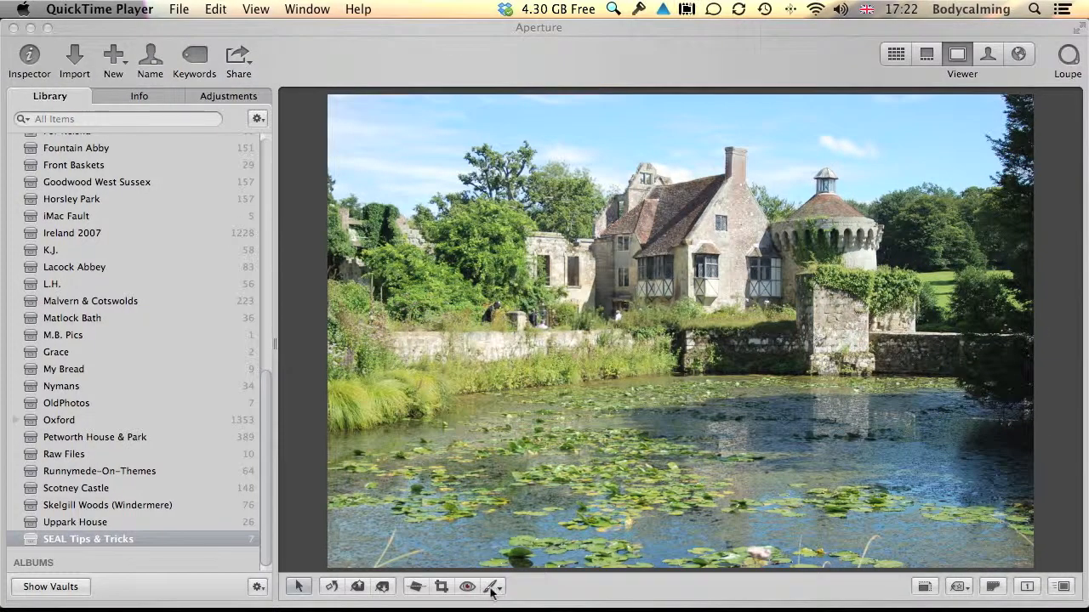
Step: Retouch with Clone at radius 18, sampling the nearby foliage to cover the figure above the garden wall beside the shrubs
click(493, 587)
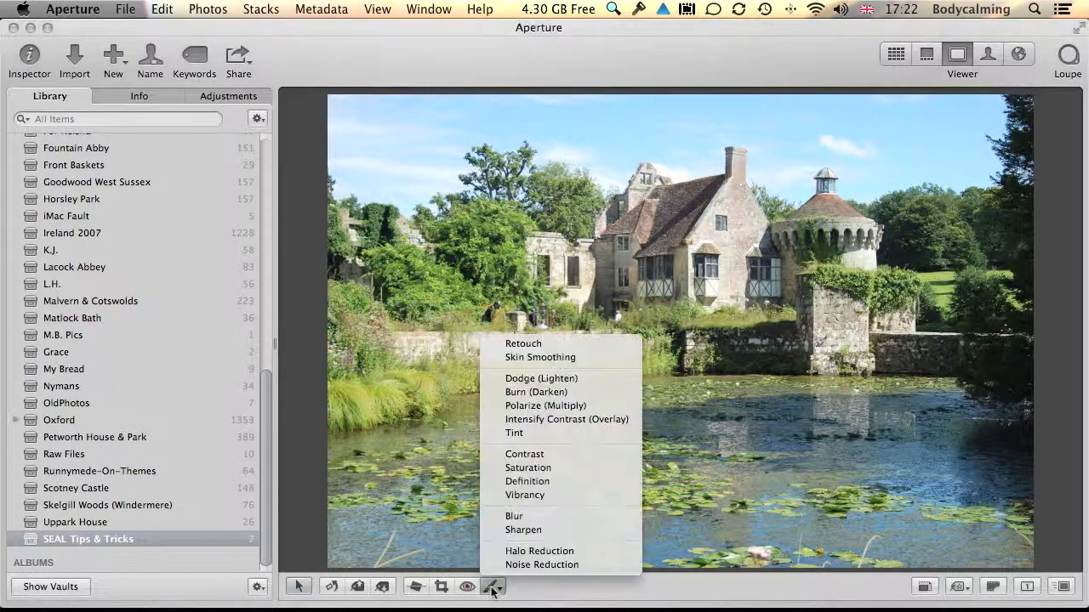
click(527, 343)
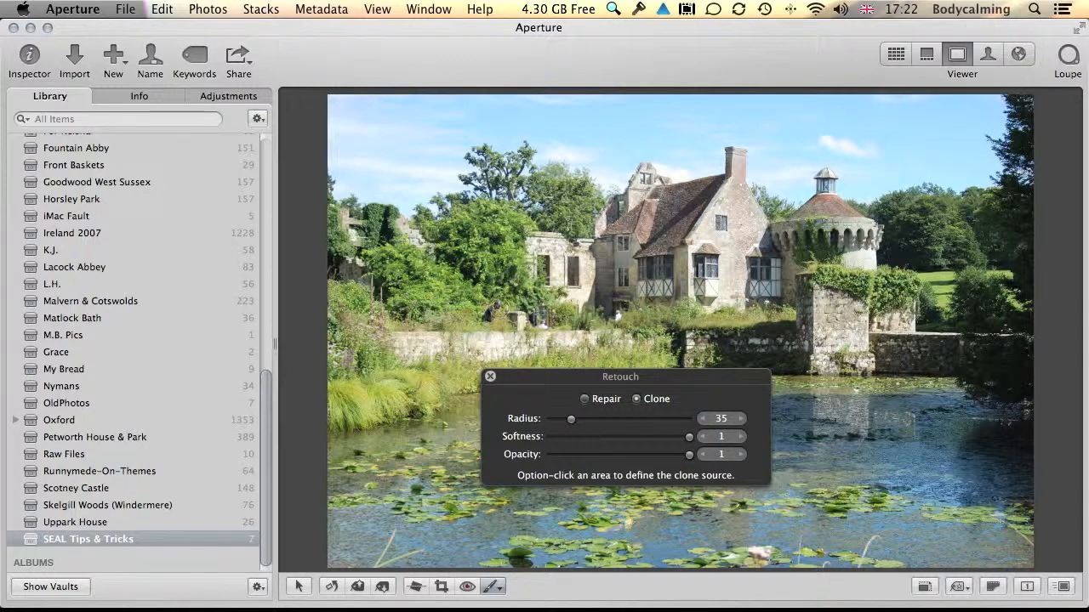
drag(572, 425, 560, 423)
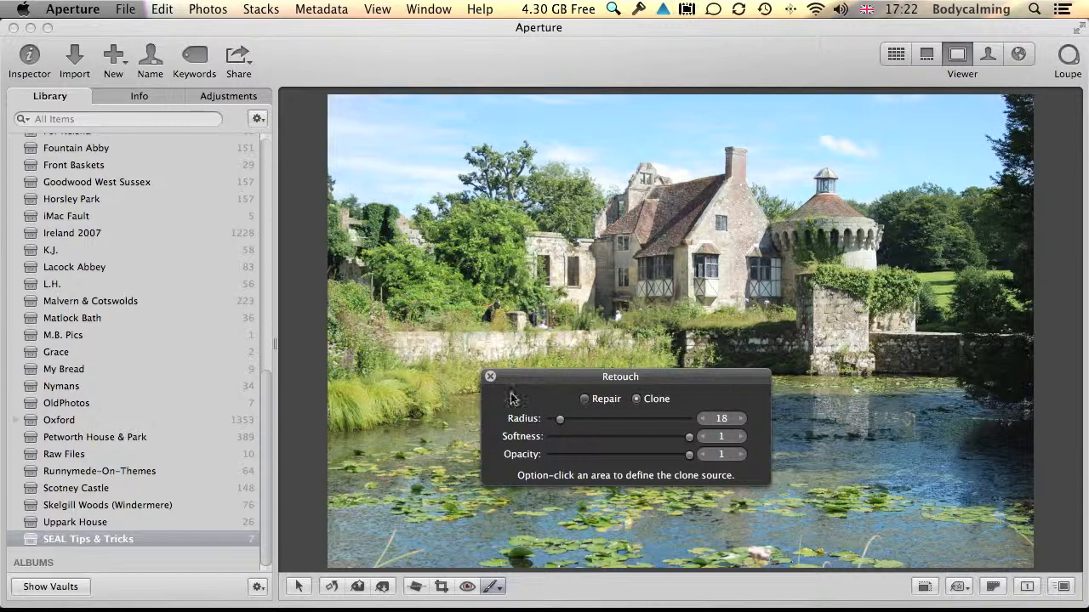
alt+click(478, 298)
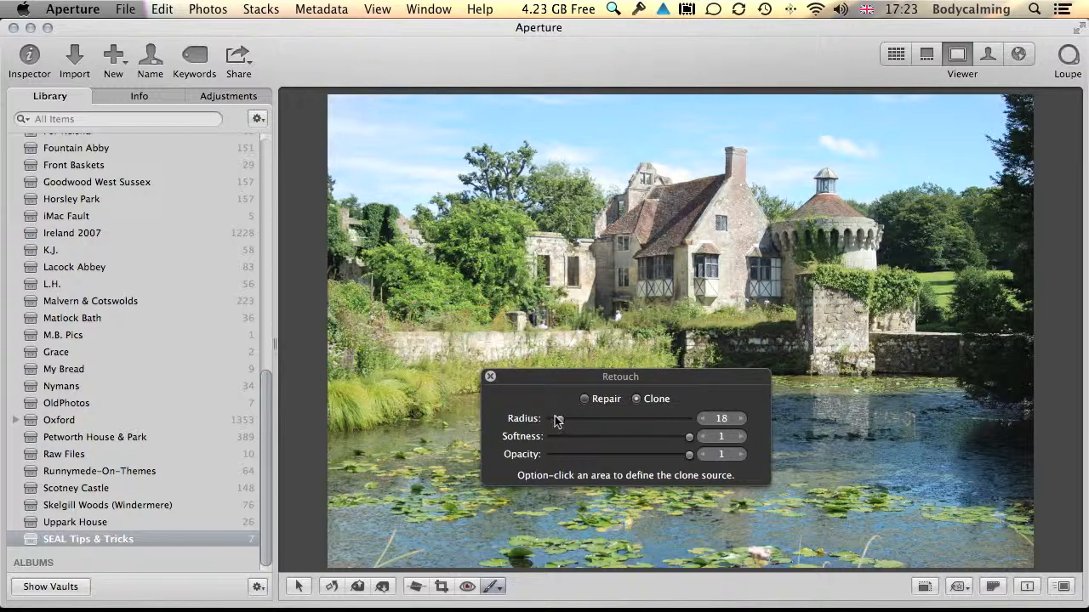
Step: Clone out the small remaining figures along the garden wall with radius 6 and close the Retouch settings
drag(559, 420, 552, 421)
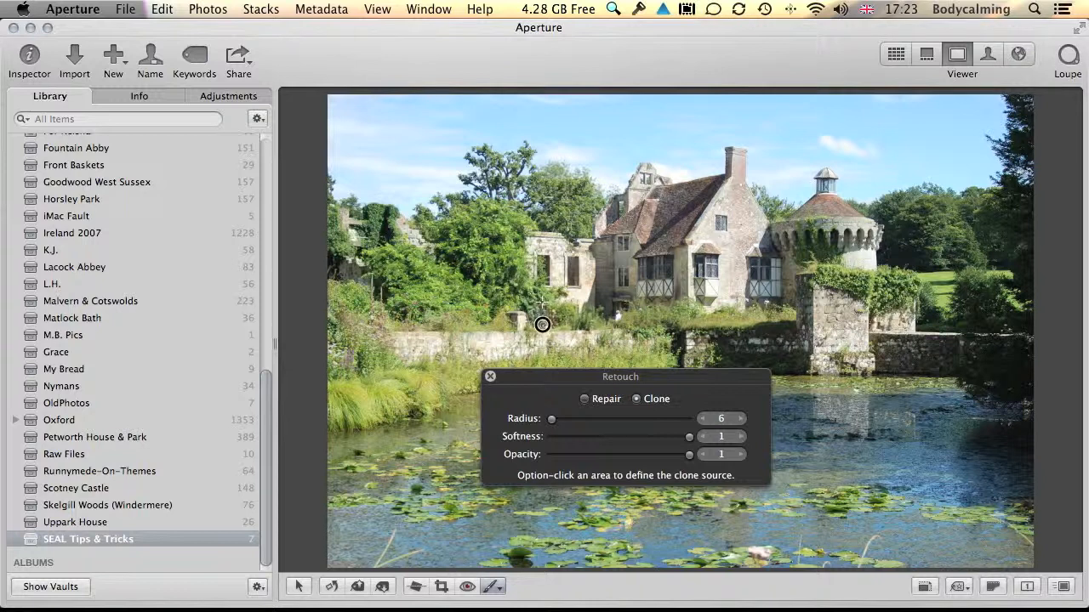
click(546, 325)
click(491, 379)
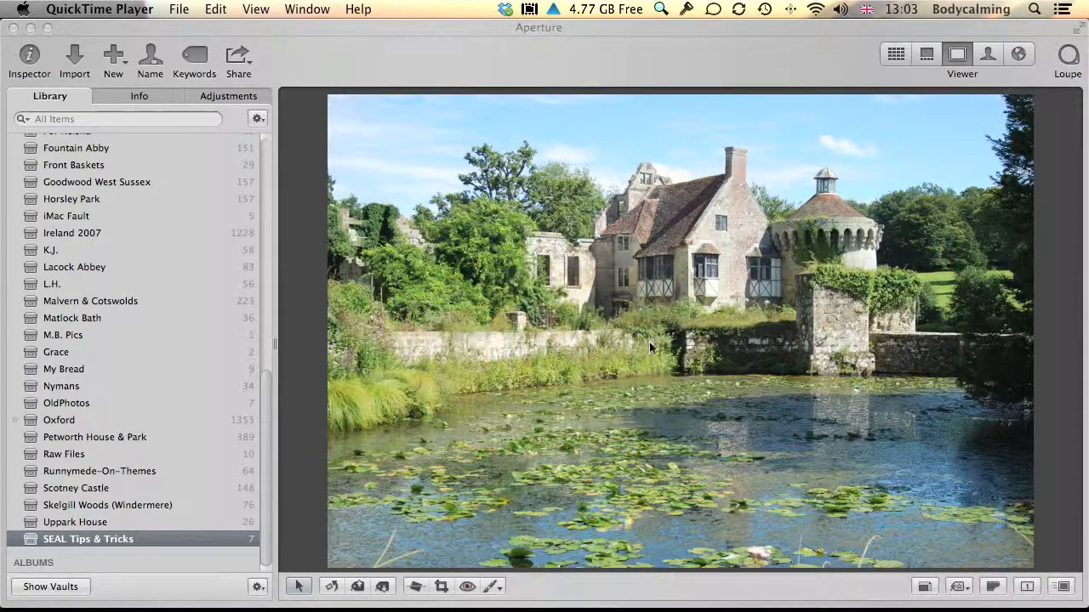
Step: Show the Loupe over the photo and set it to Focus on Loupe
click(1068, 57)
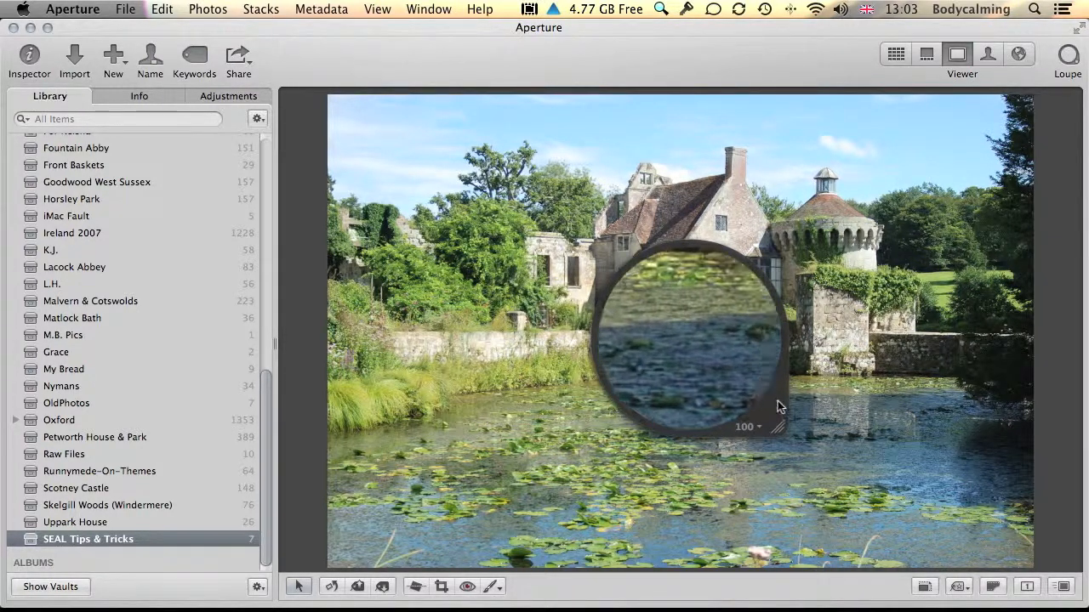
right_click(776, 406)
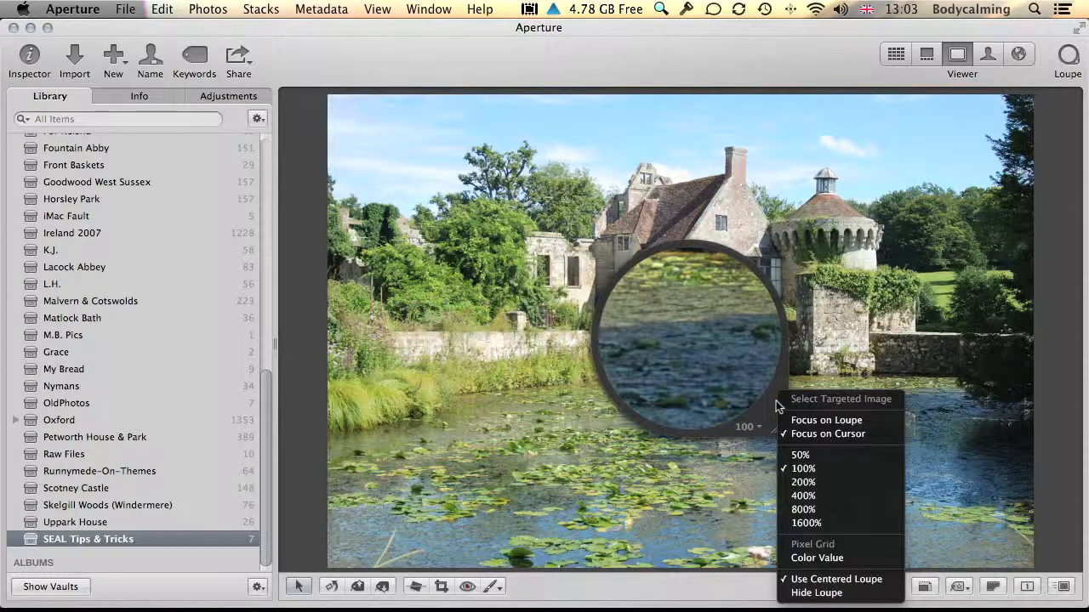
click(849, 421)
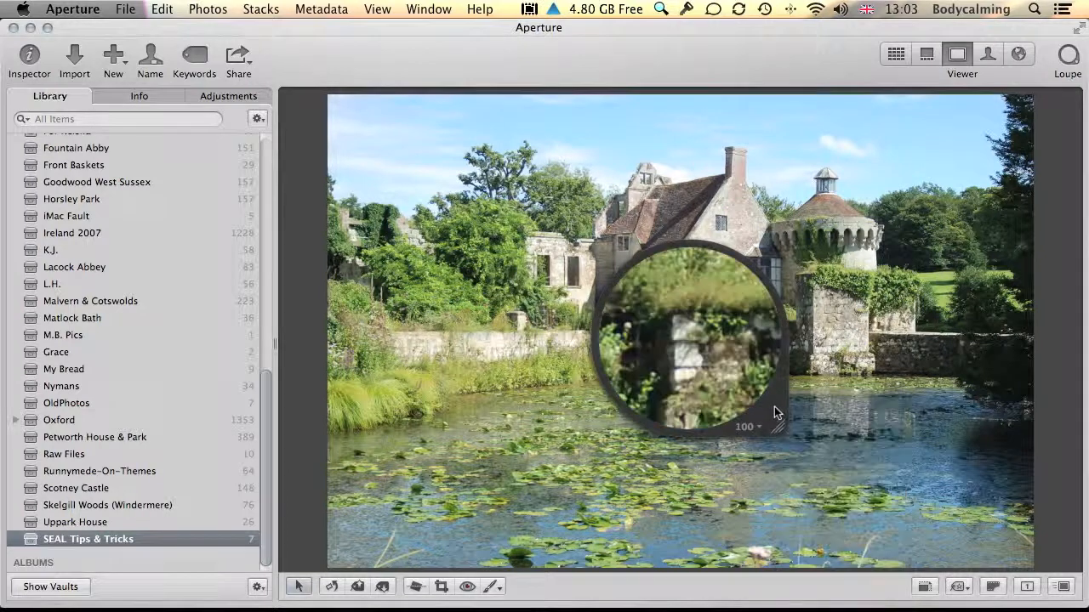
Step: Move the Loupe toward the ivy-covered stone pillar and switch it to Focus on Cursor to inspect the tower's cupola
drag(773, 408, 841, 438)
click(842, 437)
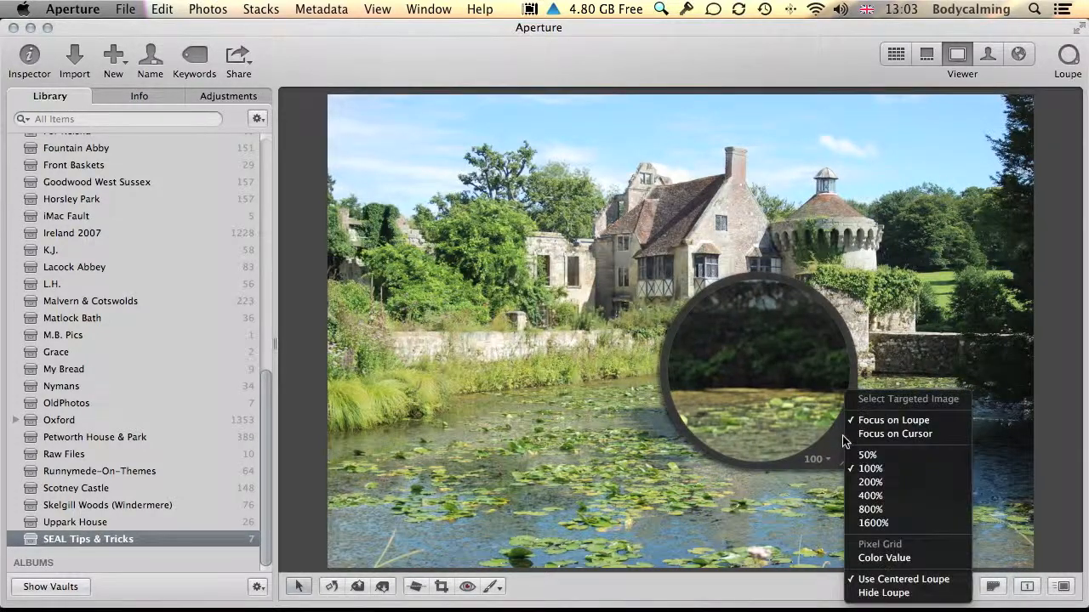
click(897, 435)
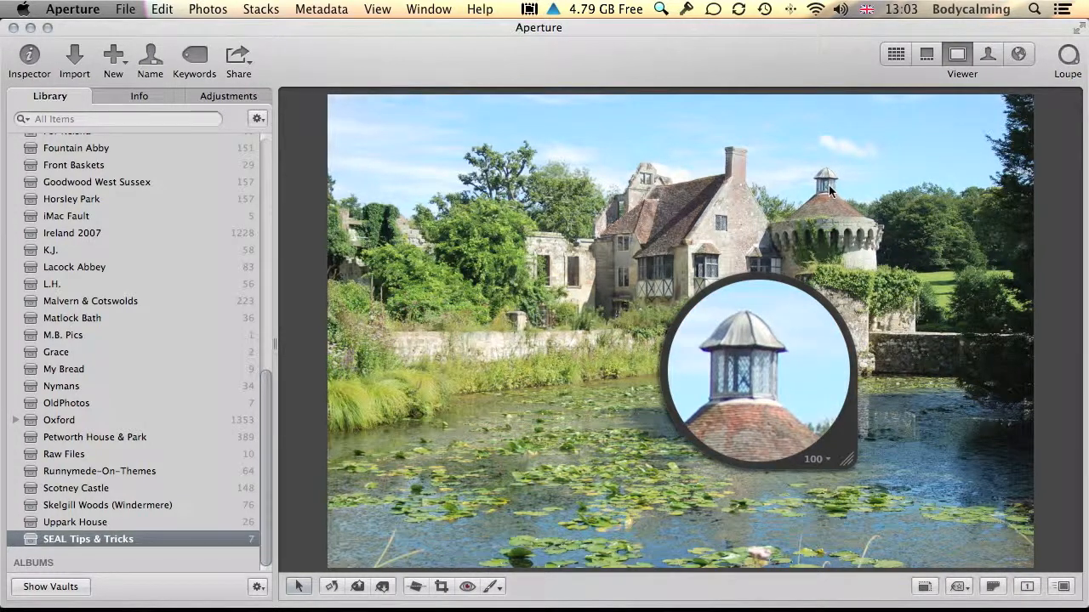
Step: Turn on the Loupe's Color Value display to check pixel colours in the photo, and turn it off again
click(837, 443)
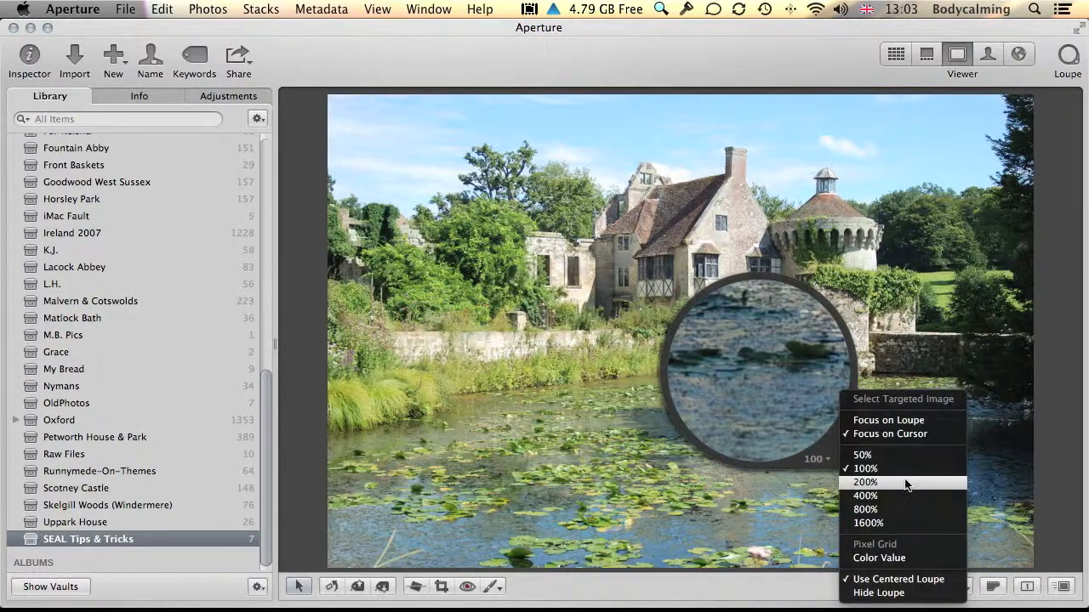
click(885, 559)
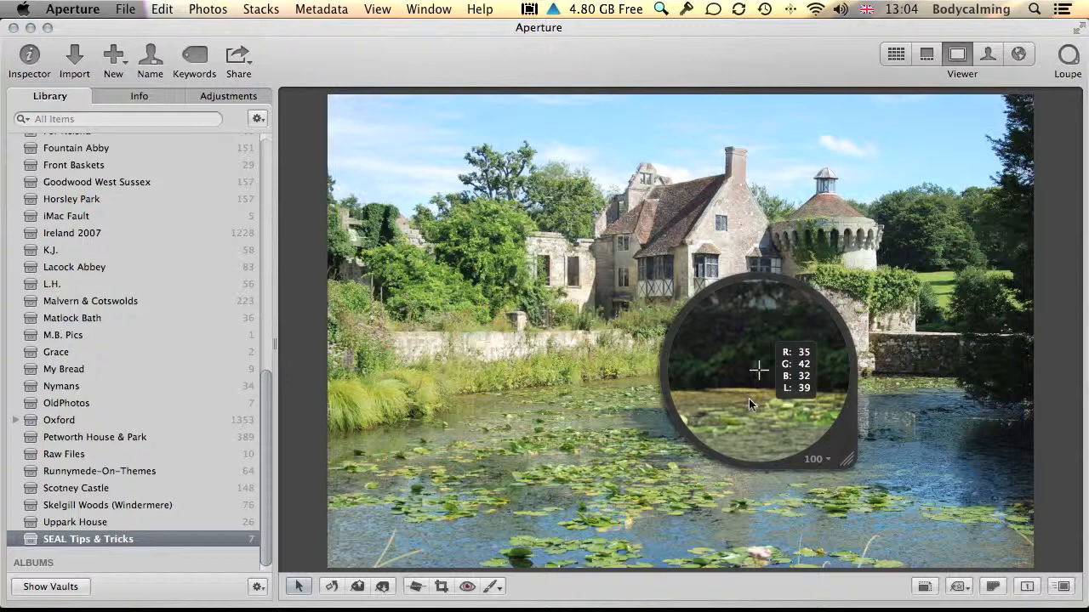
click(841, 442)
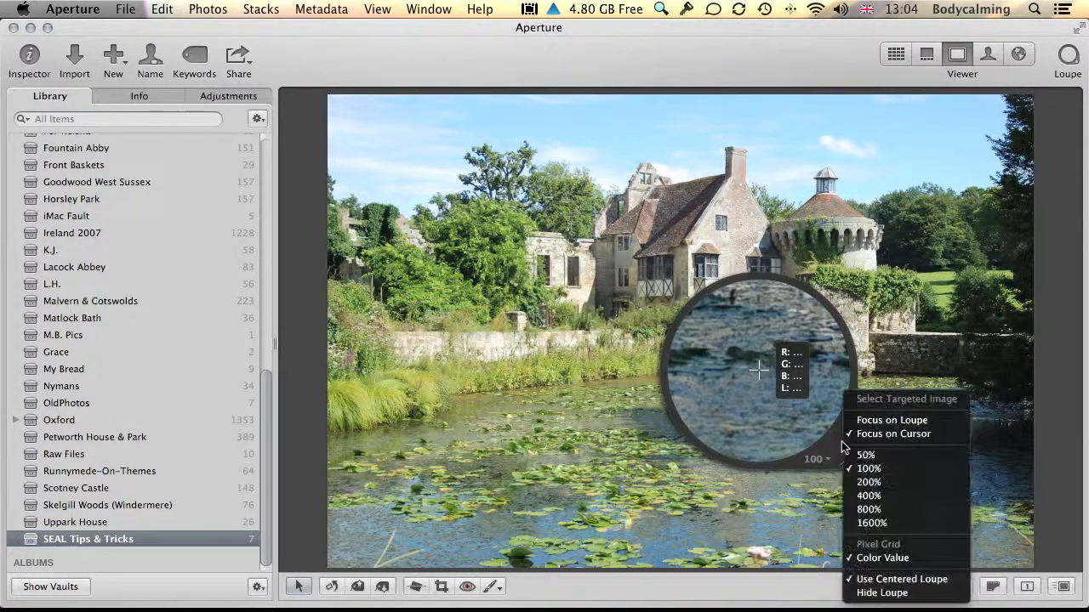
click(892, 558)
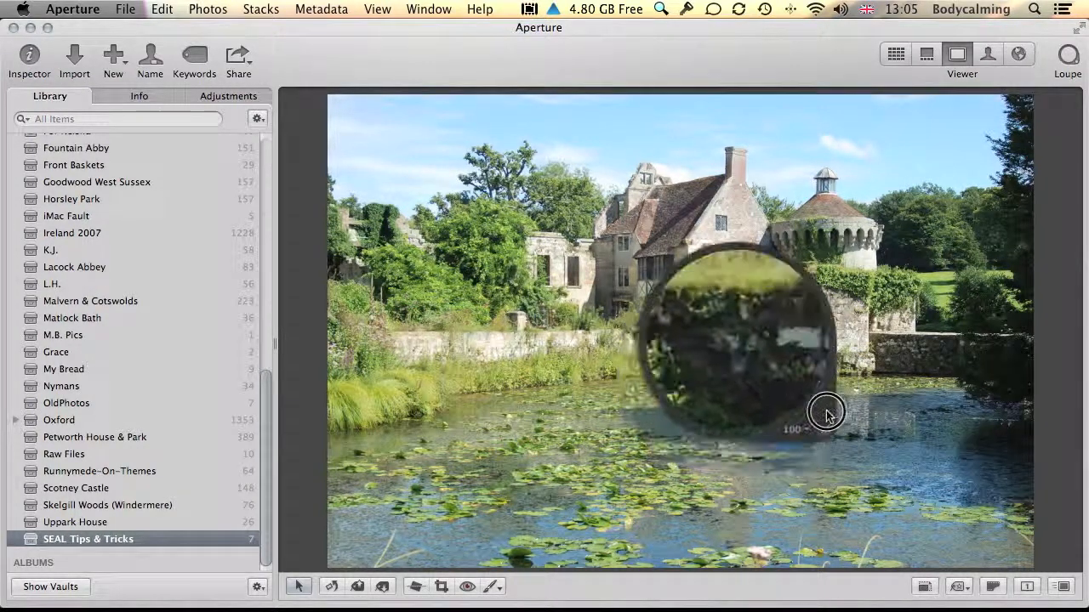
Step: Move the Loupe over the round tower to inspect the ruins at the cursor, and hide the Loupe
drag(897, 316, 1013, 284)
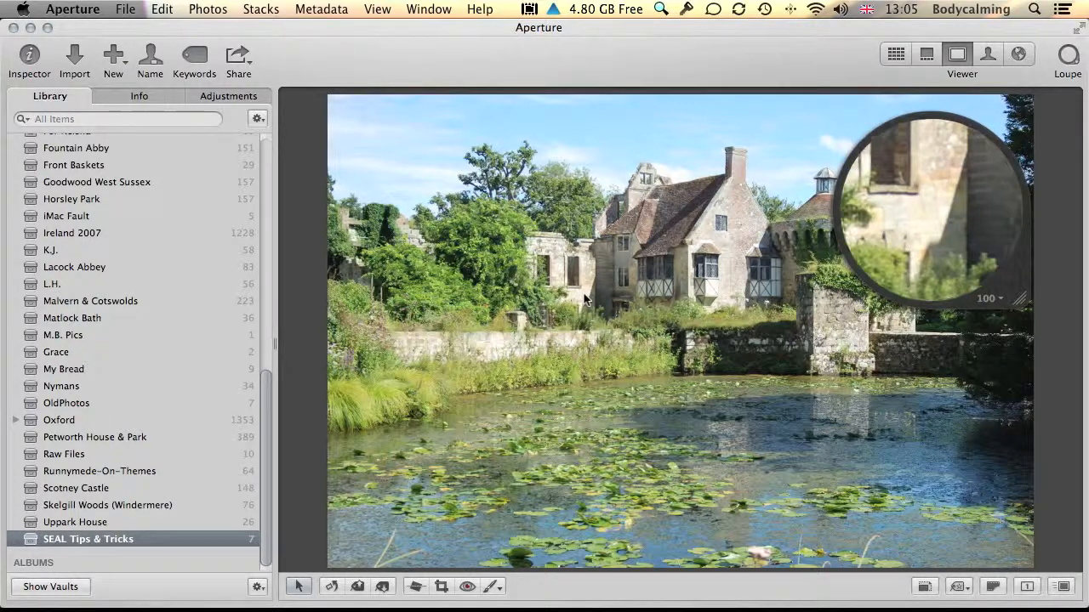
click(1072, 59)
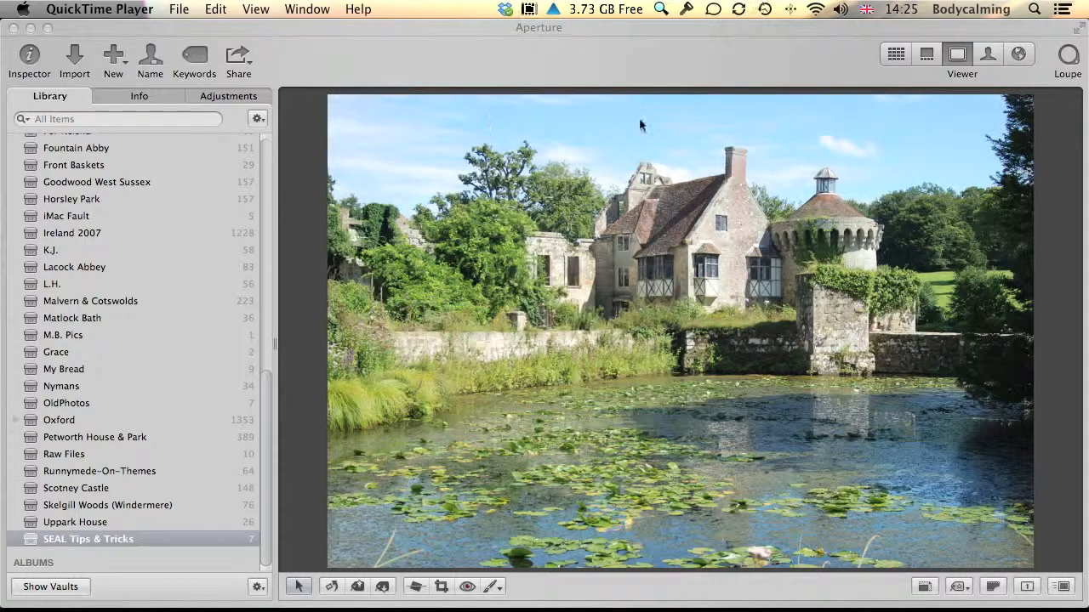
Step: Add a Color adjustment for the blues with saturation 100 and luminance -70
click(228, 96)
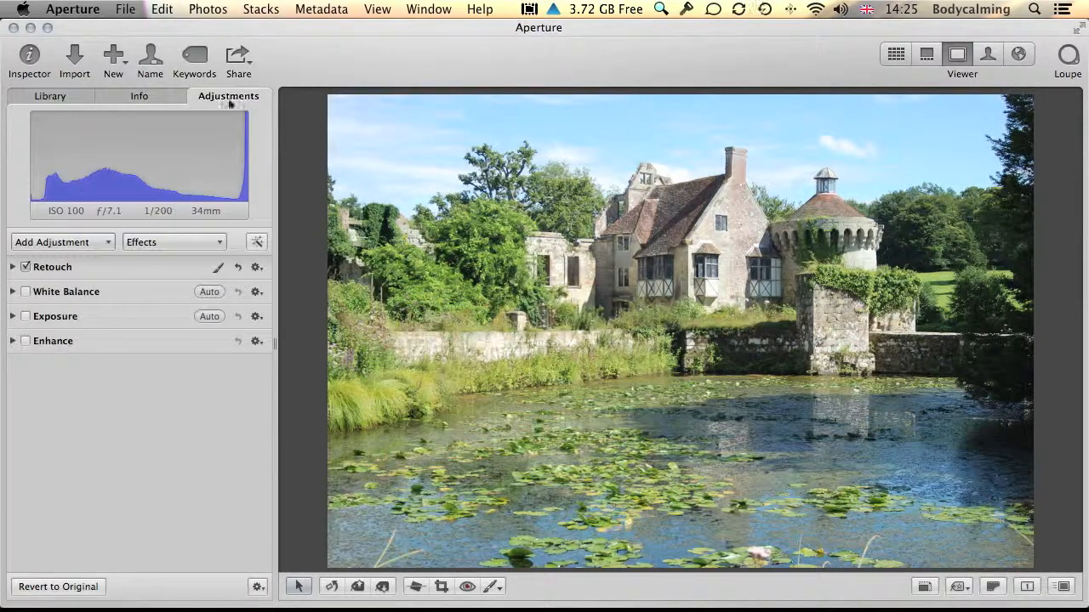
click(98, 243)
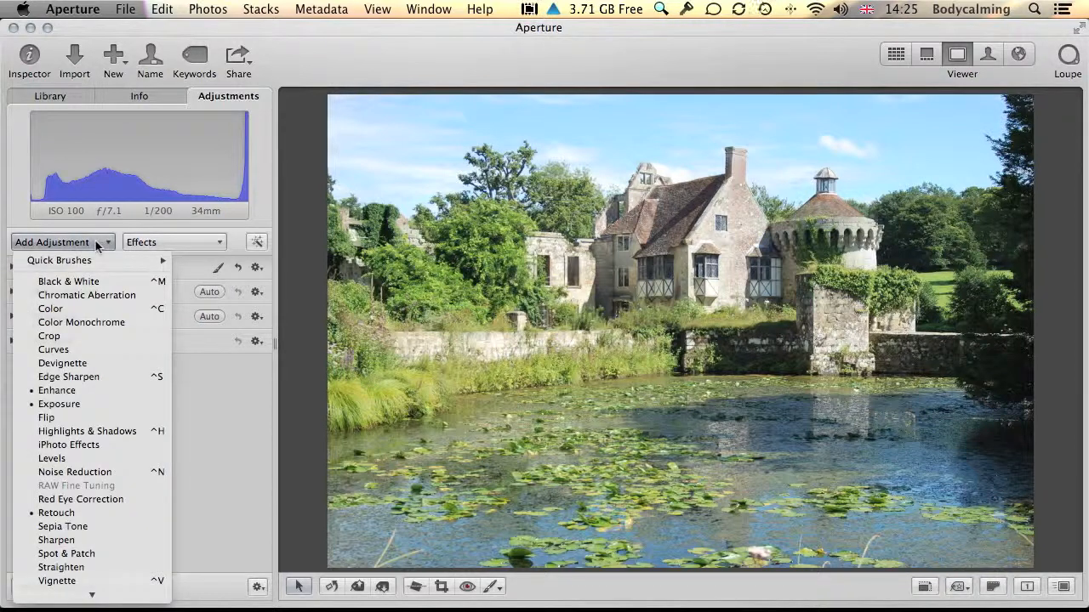
click(56, 310)
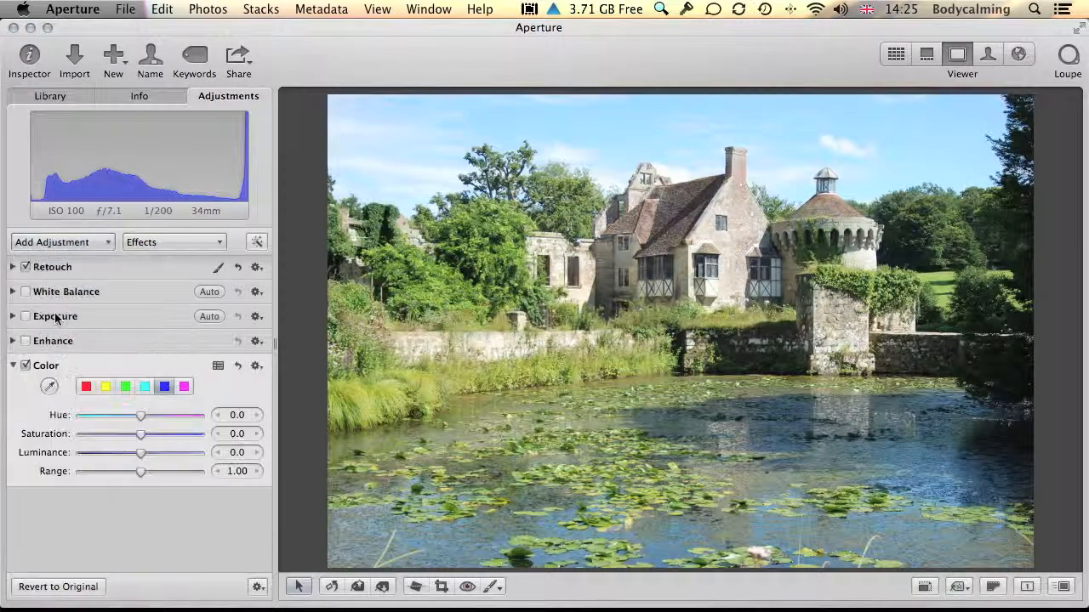
click(167, 388)
drag(143, 435, 216, 444)
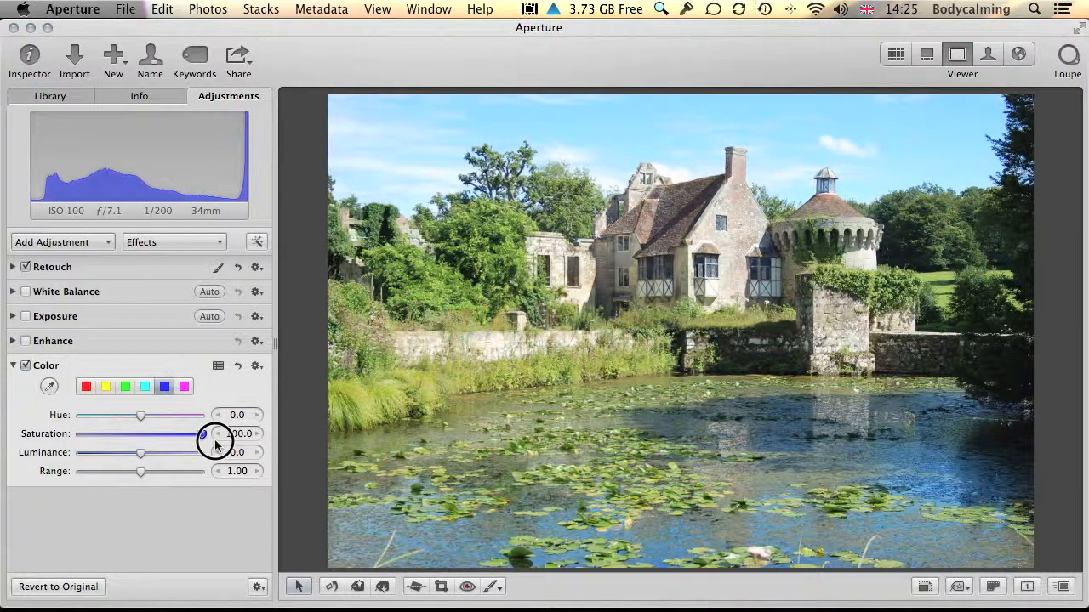
drag(141, 453, 78, 456)
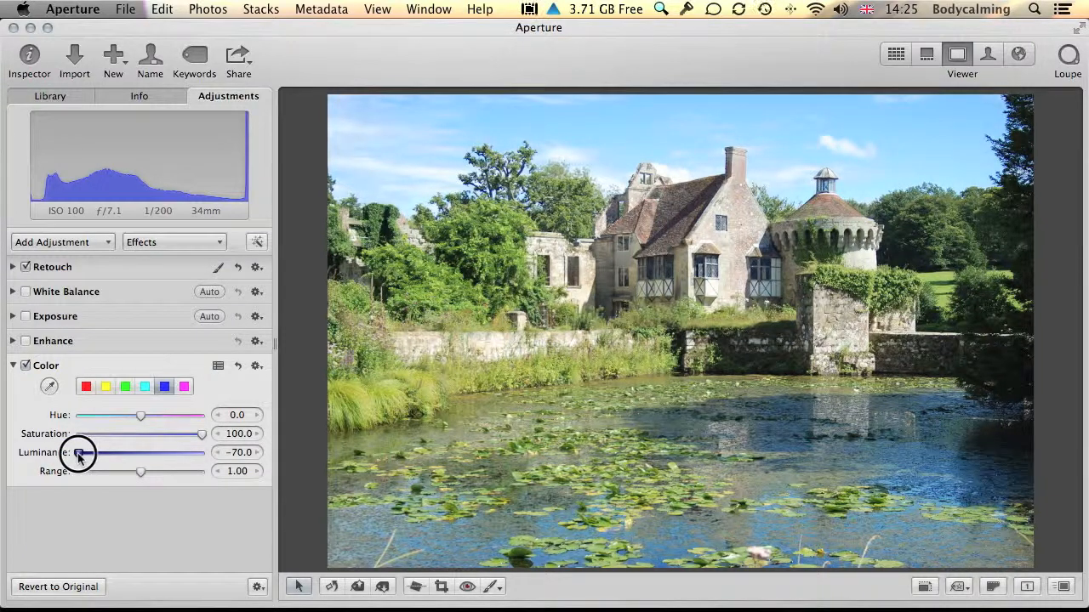
Step: Set the Color adjustment to be brushed in with brush size 97 and the Color Overlay shown
click(259, 366)
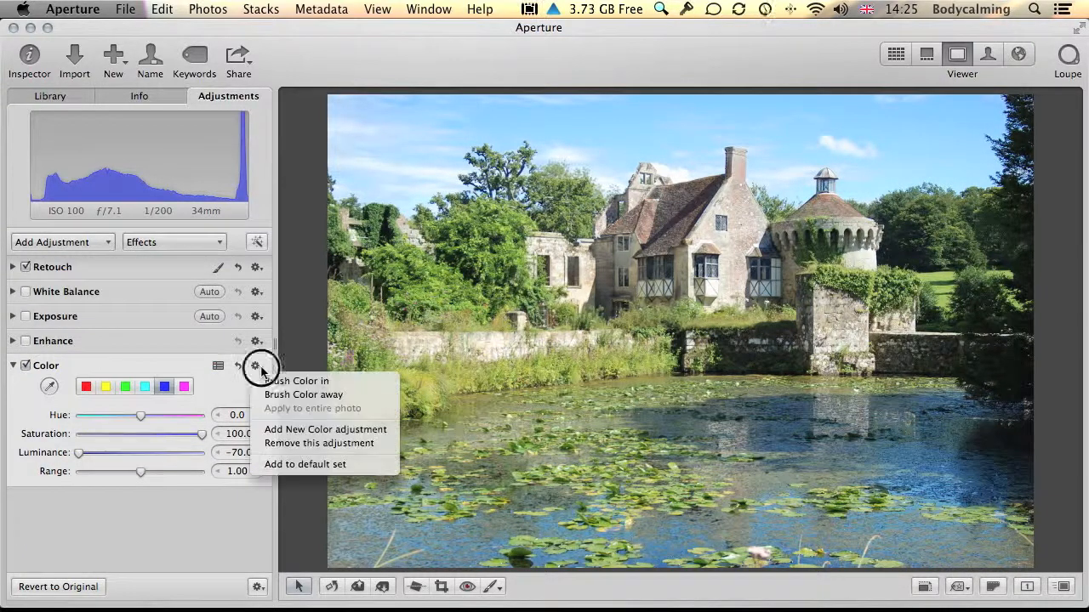
click(319, 383)
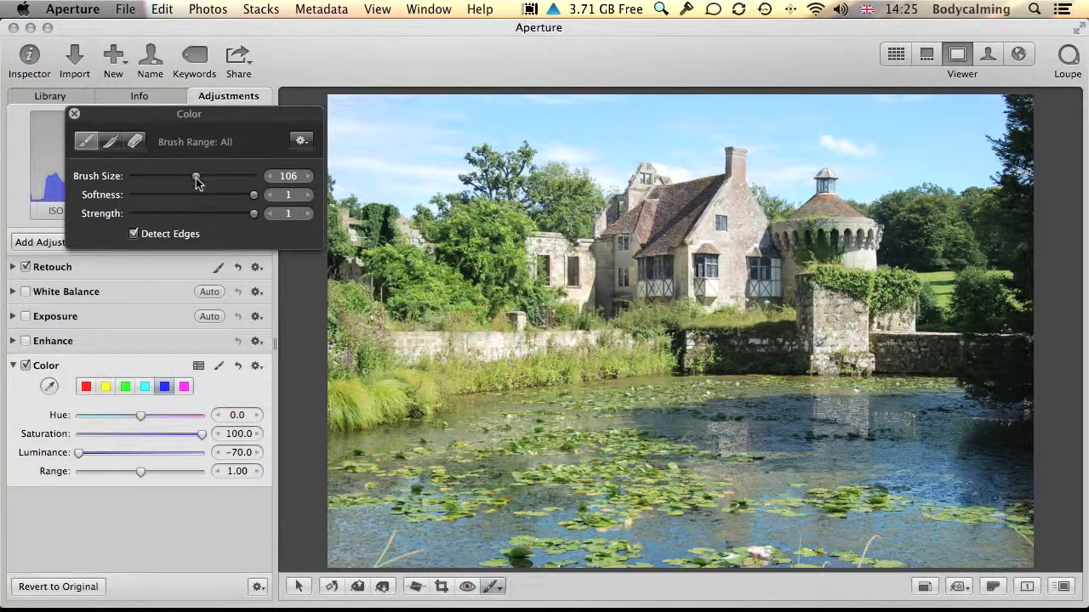
drag(196, 178, 190, 178)
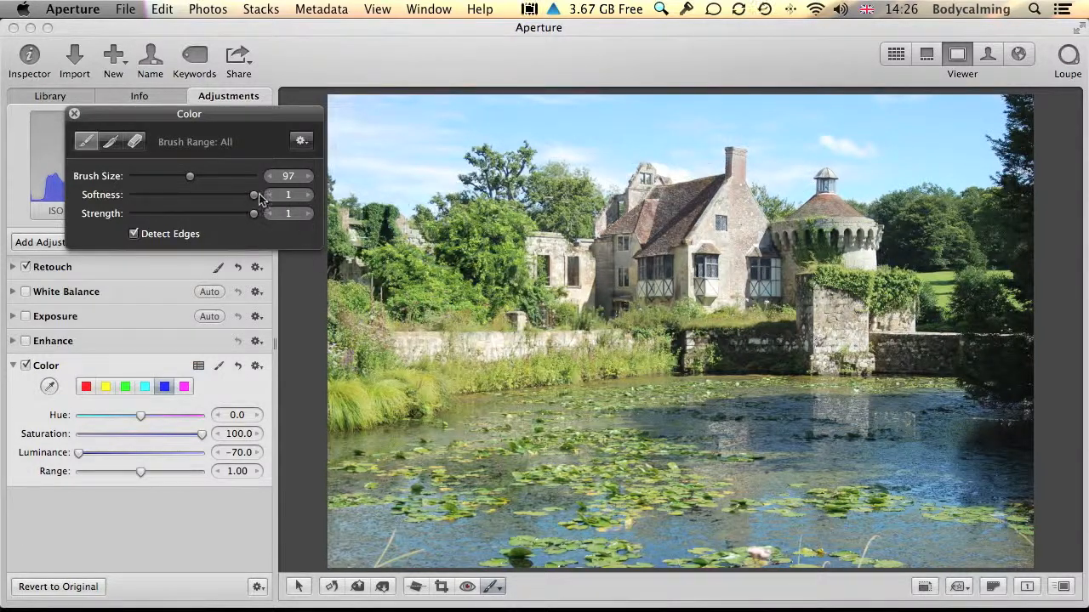
click(301, 142)
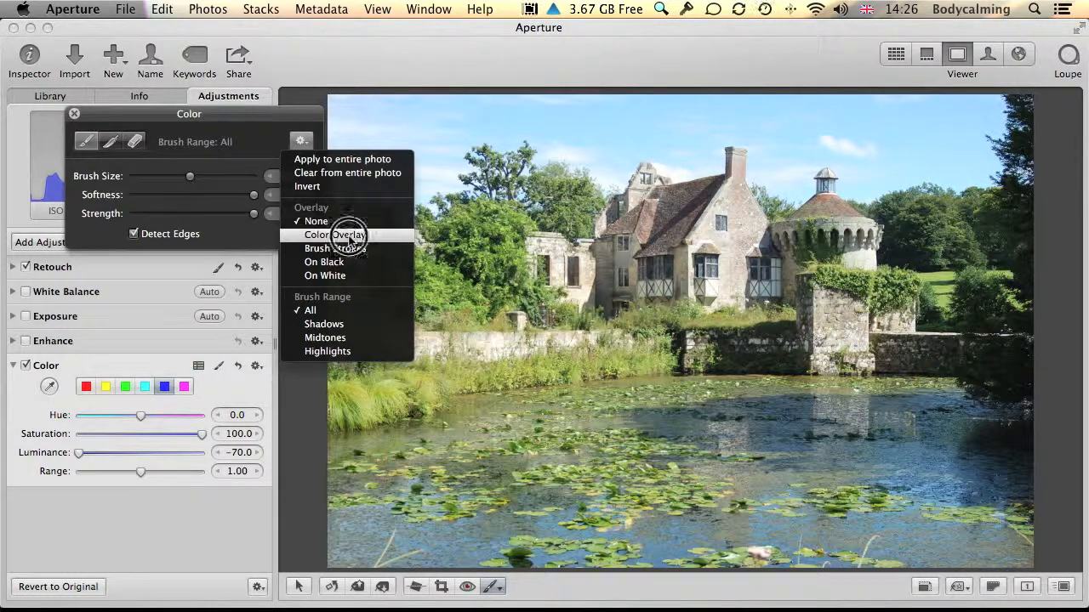
click(350, 240)
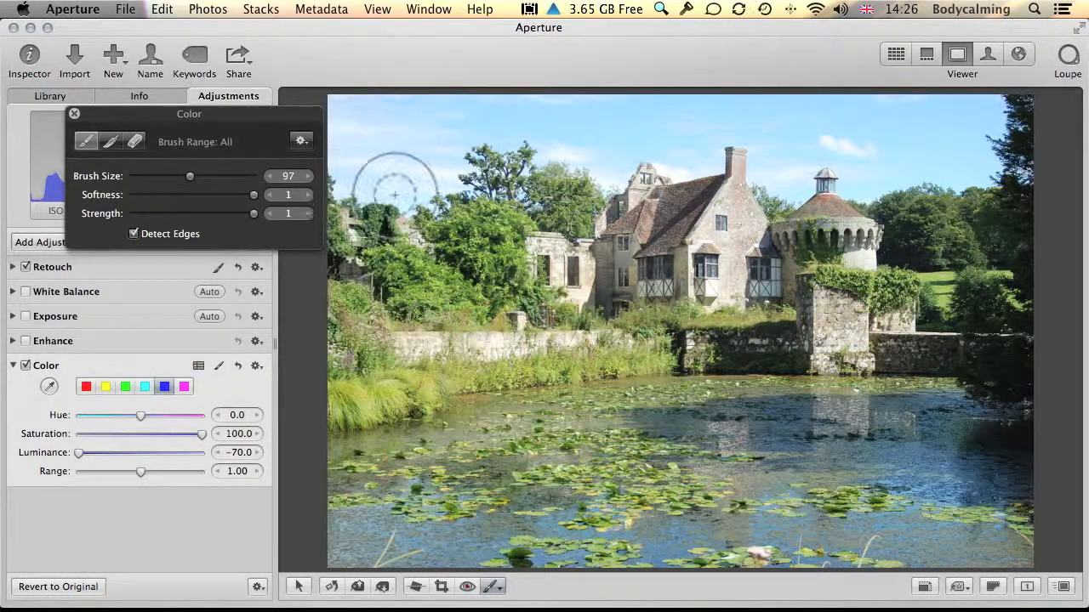
Step: Paint the Color adjustment across the whole sky, set the overlay to None and close the brush settings
click(336, 102)
mouse_move(336, 102)
mouse_down()
mouse_move(748, 120)
mouse_move(826, 107)
mouse_move(669, 101)
mouse_move(1009, 107)
mouse_move(1011, 131)
mouse_move(987, 173)
mouse_move(992, 140)
mouse_move(1007, 132)
mouse_move(1039, 173)
mouse_move(859, 198)
mouse_move(823, 163)
mouse_move(807, 168)
mouse_move(803, 199)
mouse_move(787, 201)
mouse_move(750, 182)
mouse_move(750, 139)
mouse_move(987, 130)
mouse_move(898, 151)
mouse_move(984, 151)
mouse_move(795, 153)
mouse_move(788, 181)
mouse_move(775, 151)
mouse_move(712, 135)
mouse_move(759, 141)
mouse_move(736, 141)
mouse_move(712, 169)
mouse_move(661, 169)
mouse_move(646, 151)
mouse_move(681, 138)
mouse_move(479, 110)
mouse_move(564, 97)
mouse_move(336, 128)
mouse_move(340, 180)
mouse_move(422, 202)
mouse_move(472, 148)
mouse_move(408, 166)
mouse_move(362, 128)
mouse_move(637, 178)
mouse_move(638, 165)
mouse_move(687, 140)
mouse_move(856, 139)
mouse_move(911, 97)
mouse_move(887, 97)
mouse_move(1012, 140)
mouse_move(1016, 180)
mouse_move(693, 110)
mouse_move(517, 93)
mouse_move(401, 114)
mouse_move(501, 145)
mouse_move(493, 120)
mouse_up()
click(302, 143)
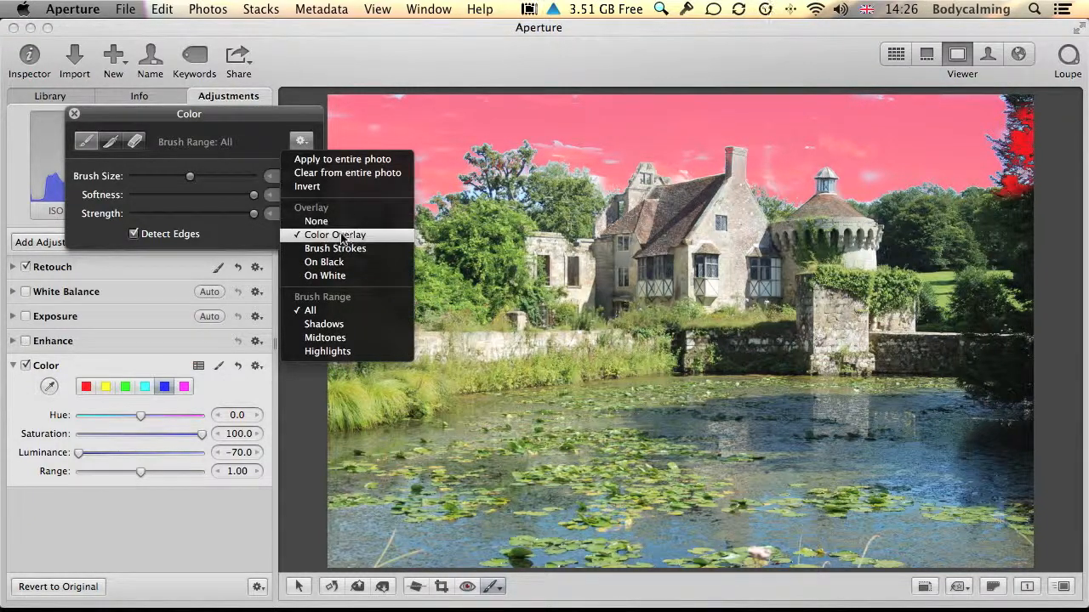
click(316, 220)
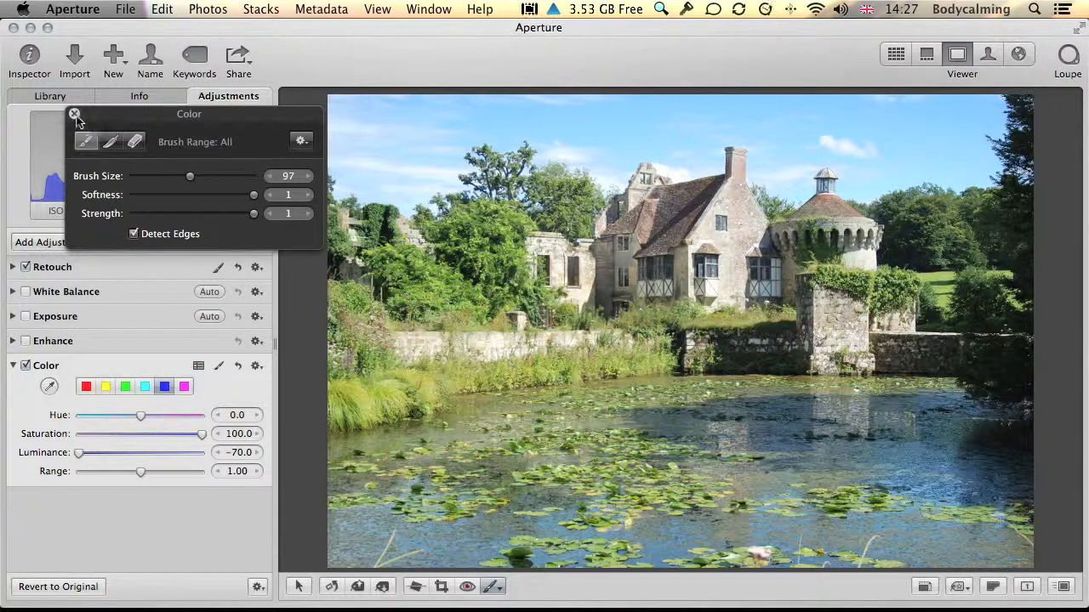
click(74, 114)
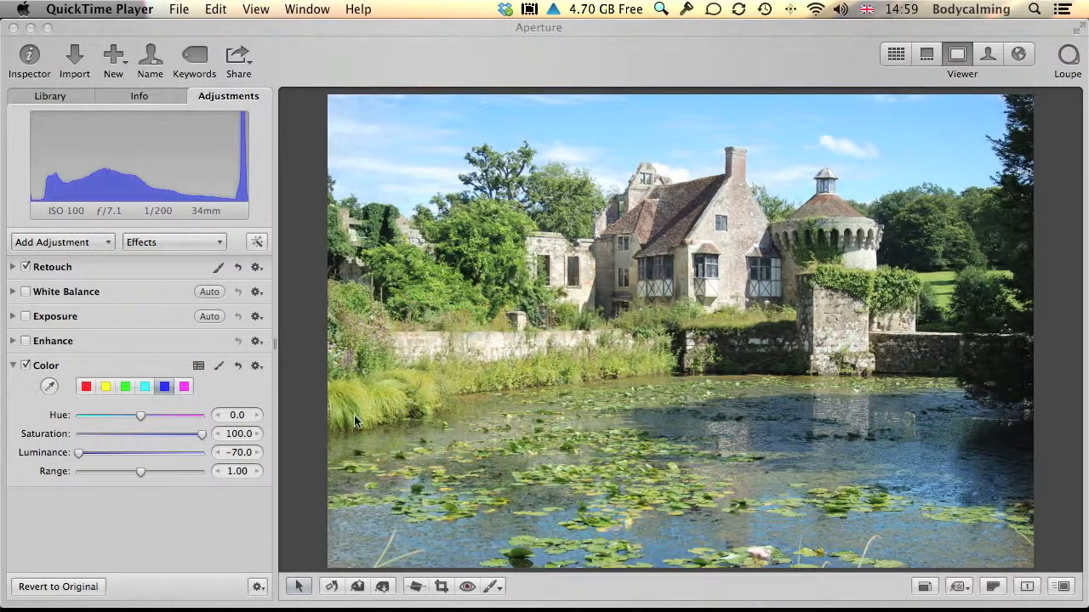
Step: Start brushing in the Color adjustment and set its reds to saturation 100 and luminance -70
click(259, 369)
click(294, 379)
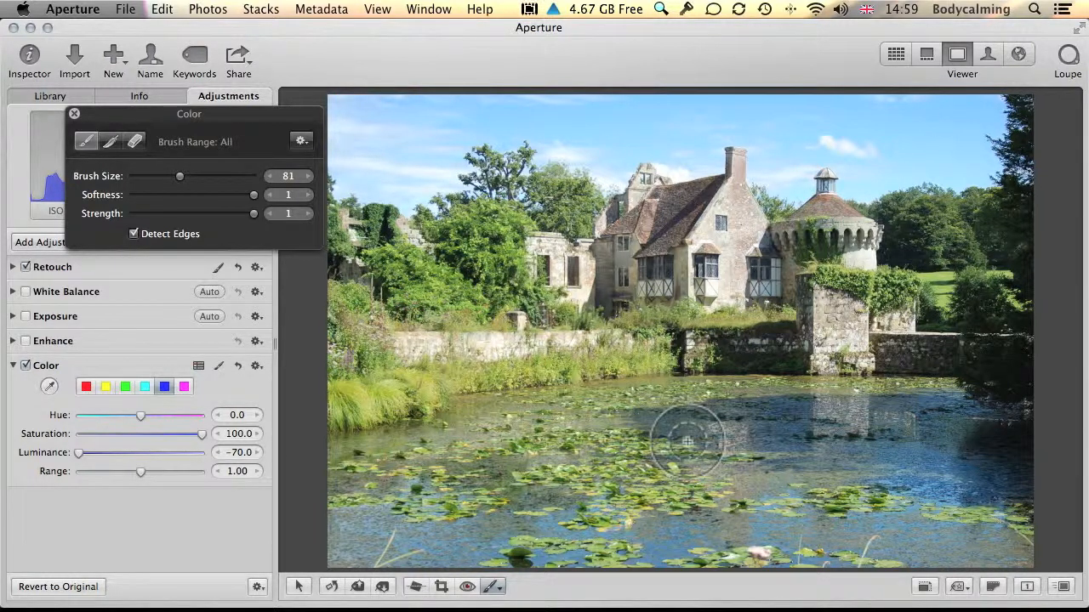
click(87, 388)
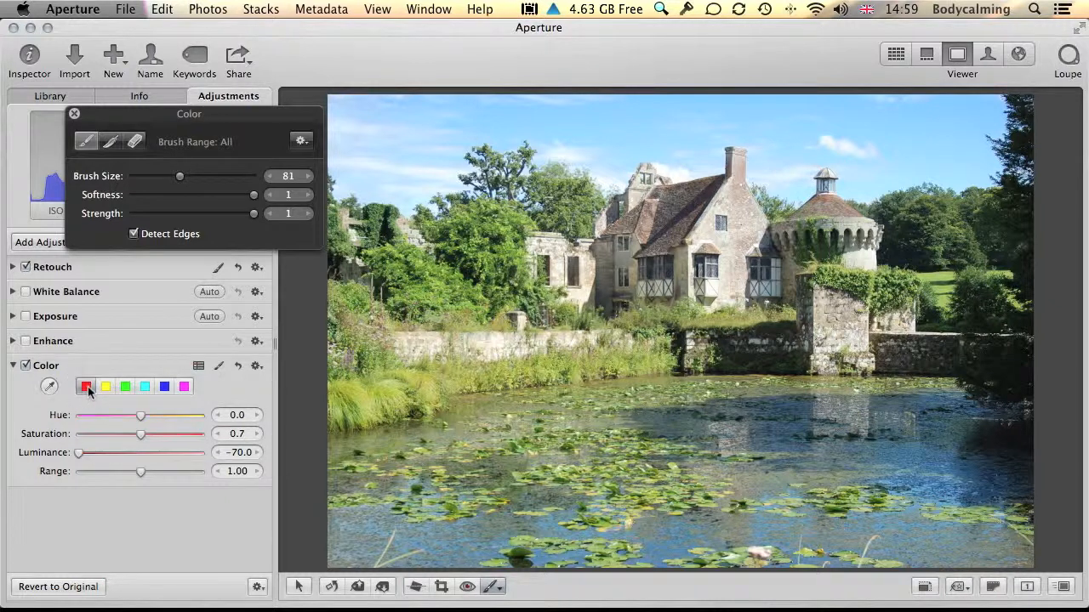
drag(141, 434, 211, 437)
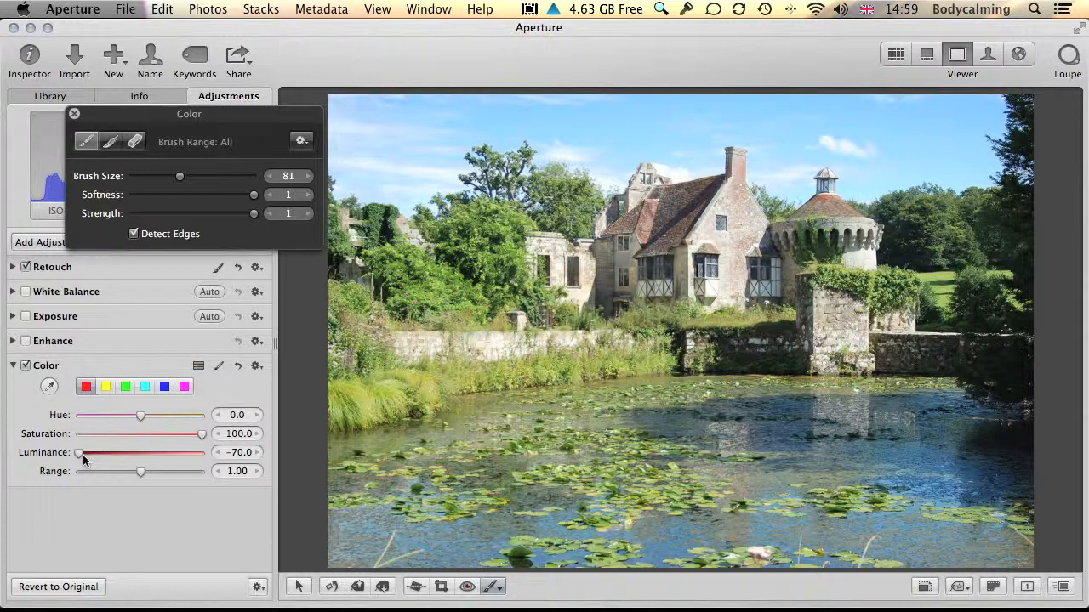
drag(83, 459, 84, 460)
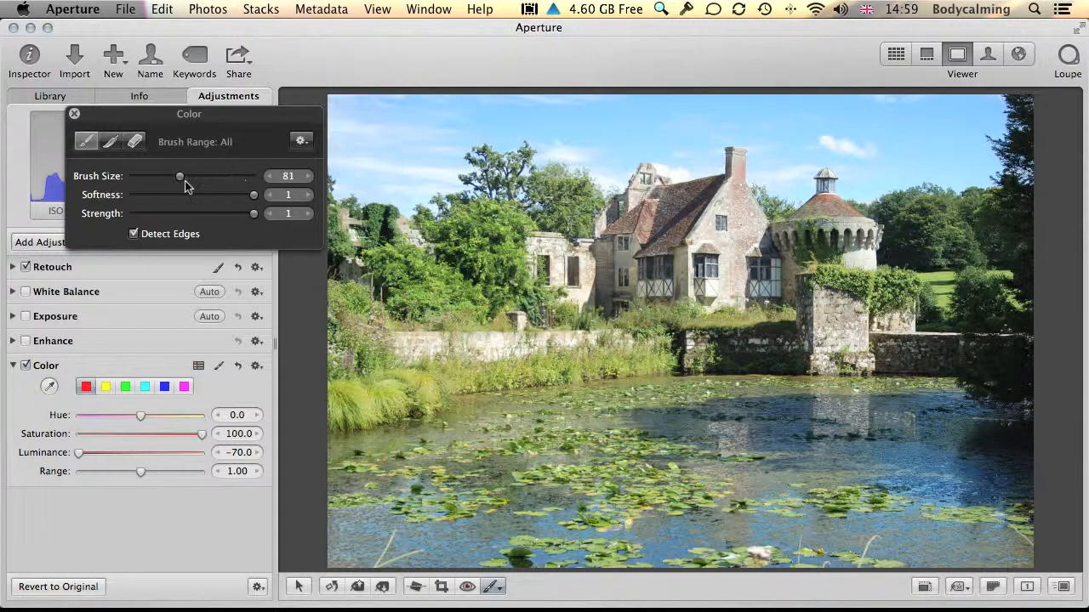
Step: Paint the Color adjustment over the house roof, chimney and round tower roof with brush size 47, and close the brush settings
drag(181, 176, 159, 176)
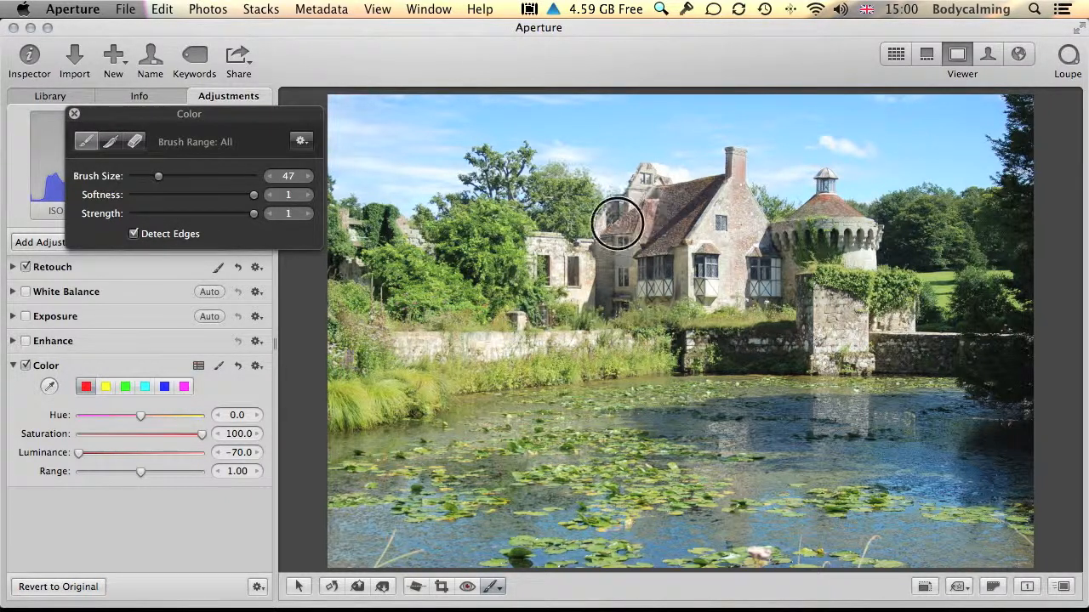
mouse_move(649, 219)
mouse_down()
mouse_move(656, 194)
mouse_move(707, 178)
mouse_move(708, 194)
mouse_move(652, 245)
mouse_move(678, 236)
mouse_move(689, 204)
mouse_move(647, 178)
mouse_move(649, 189)
mouse_up()
mouse_move(742, 162)
mouse_down()
mouse_move(728, 220)
mouse_move(748, 219)
mouse_move(739, 290)
mouse_move(766, 218)
mouse_move(740, 183)
mouse_up()
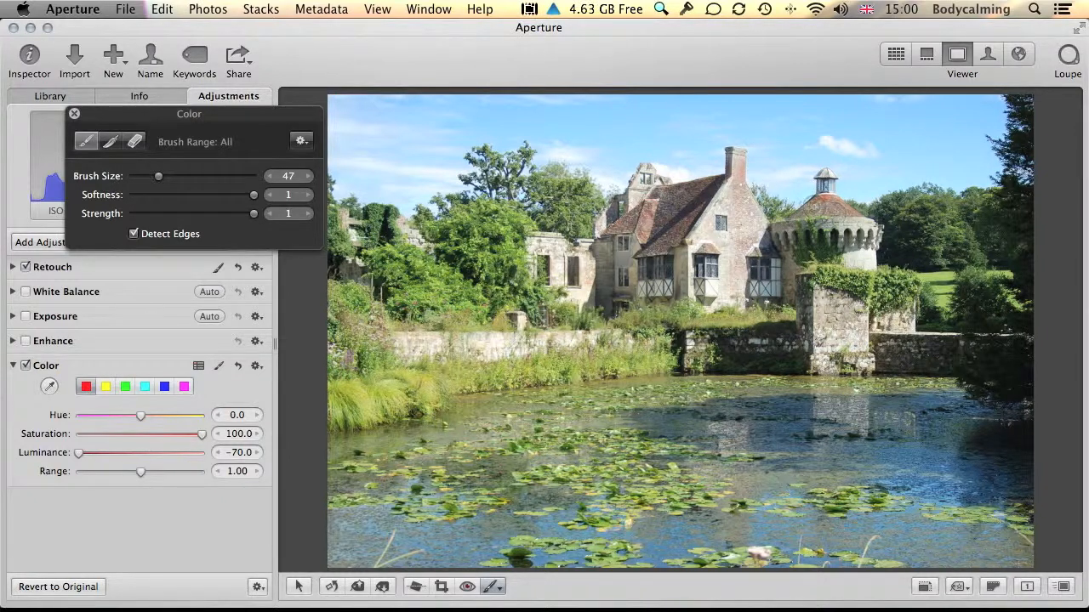
mouse_move(814, 206)
mouse_down()
mouse_move(822, 192)
mouse_move(856, 213)
mouse_move(828, 219)
mouse_move(809, 207)
mouse_move(855, 213)
mouse_move(831, 195)
mouse_move(814, 199)
mouse_move(800, 212)
mouse_move(812, 219)
mouse_move(754, 247)
mouse_up()
click(75, 114)
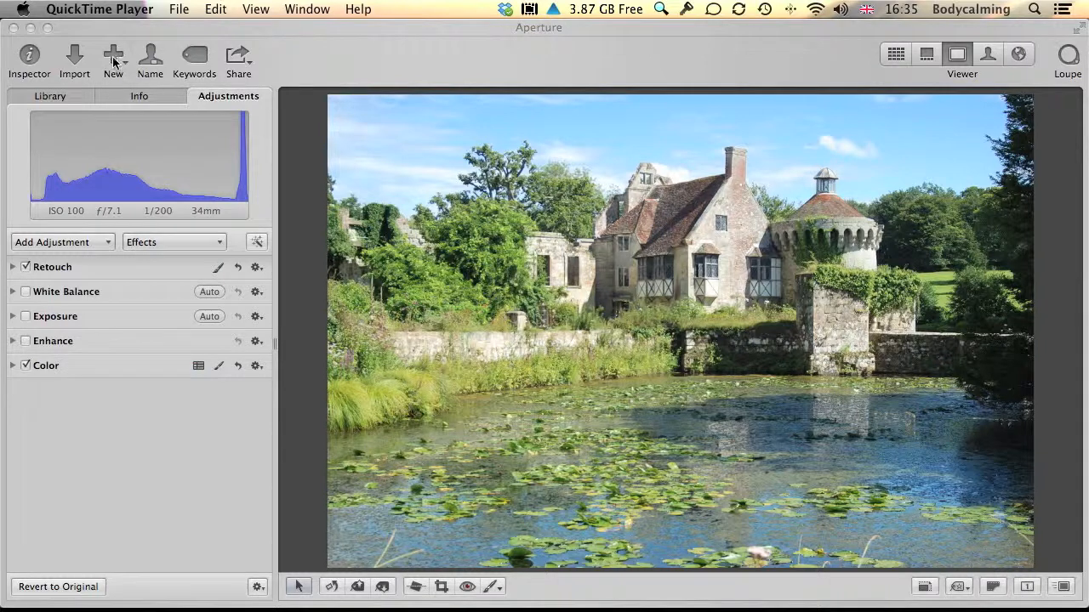
Step: Import only Nature1.JPG from the Sample Images folder into the existing SEAL Tips & Tricks project and dismiss the completion message
click(75, 57)
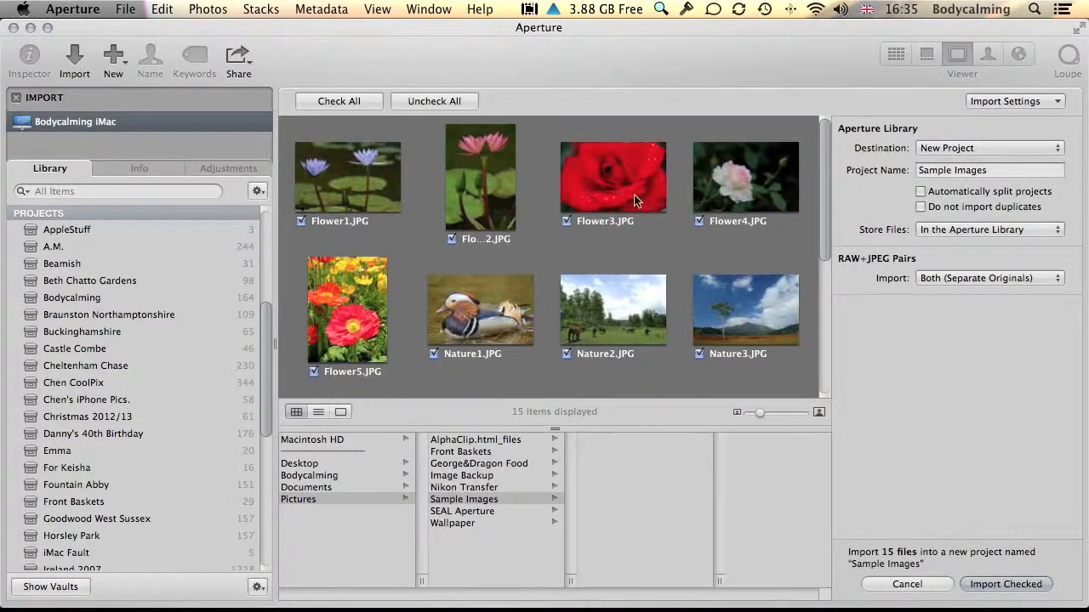
click(434, 100)
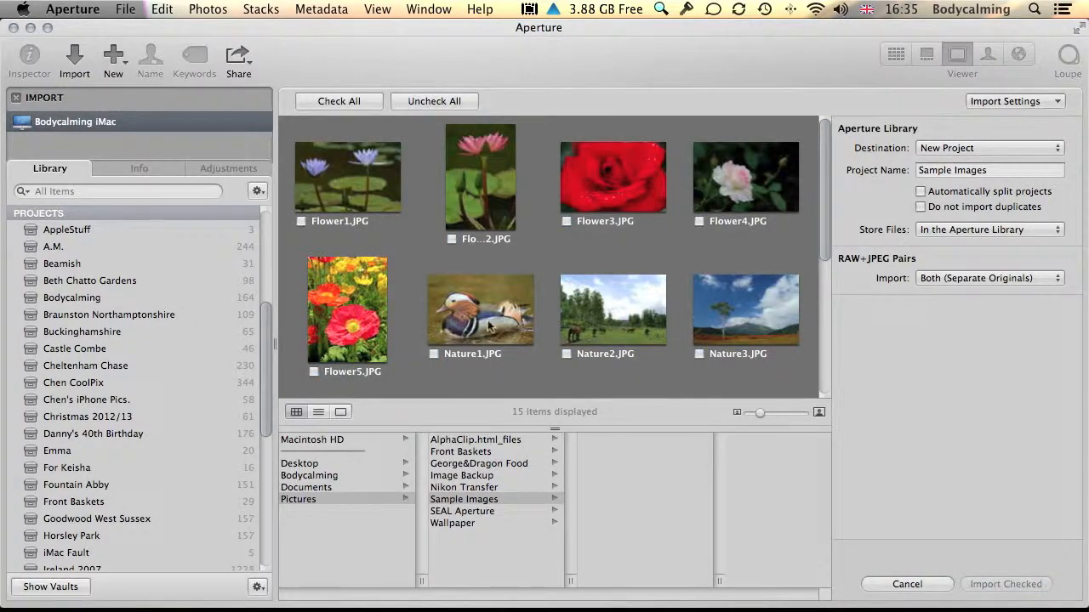
click(434, 354)
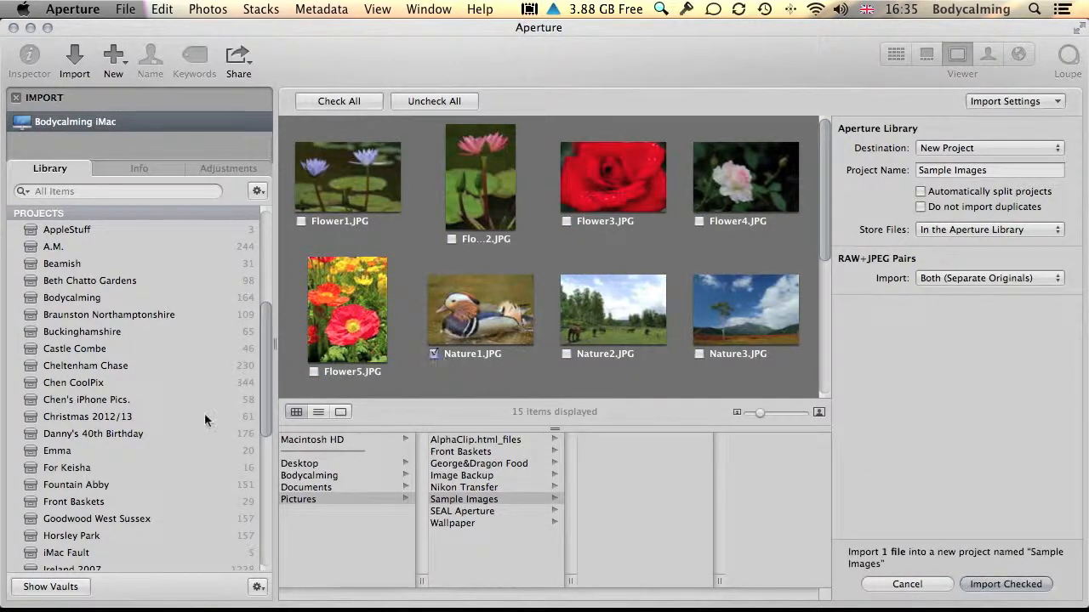
scroll(202, 419, down, 2)
scroll(200, 417, down, 3)
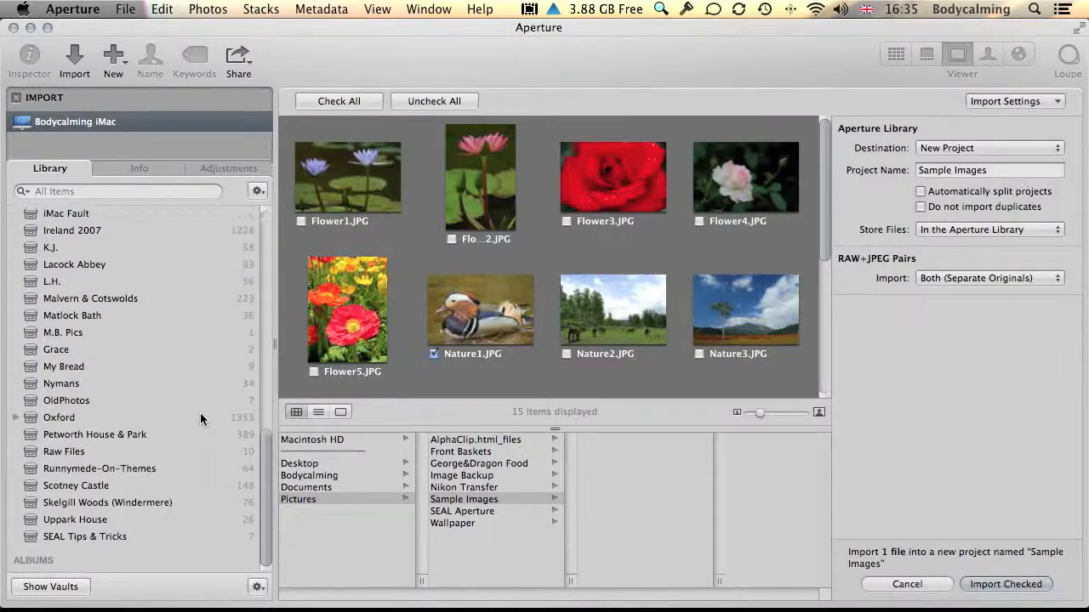
click(85, 538)
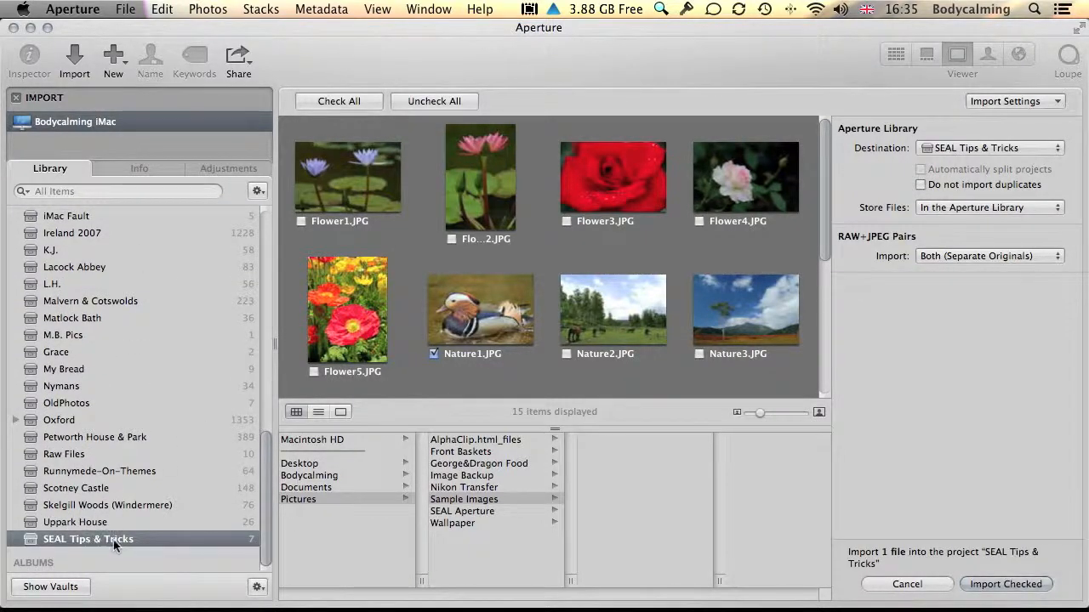
click(1017, 587)
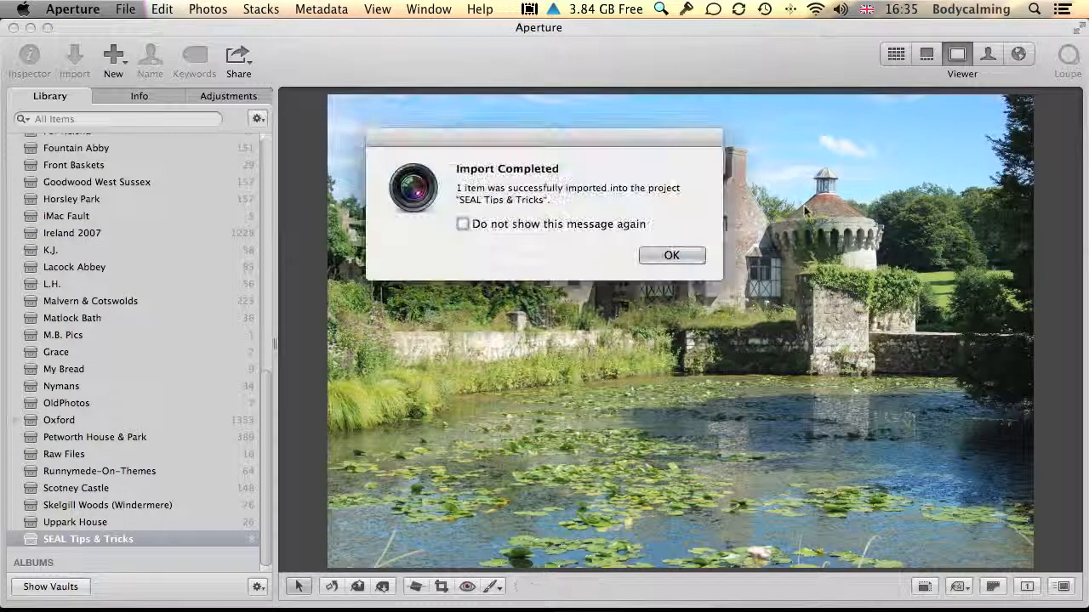
click(672, 255)
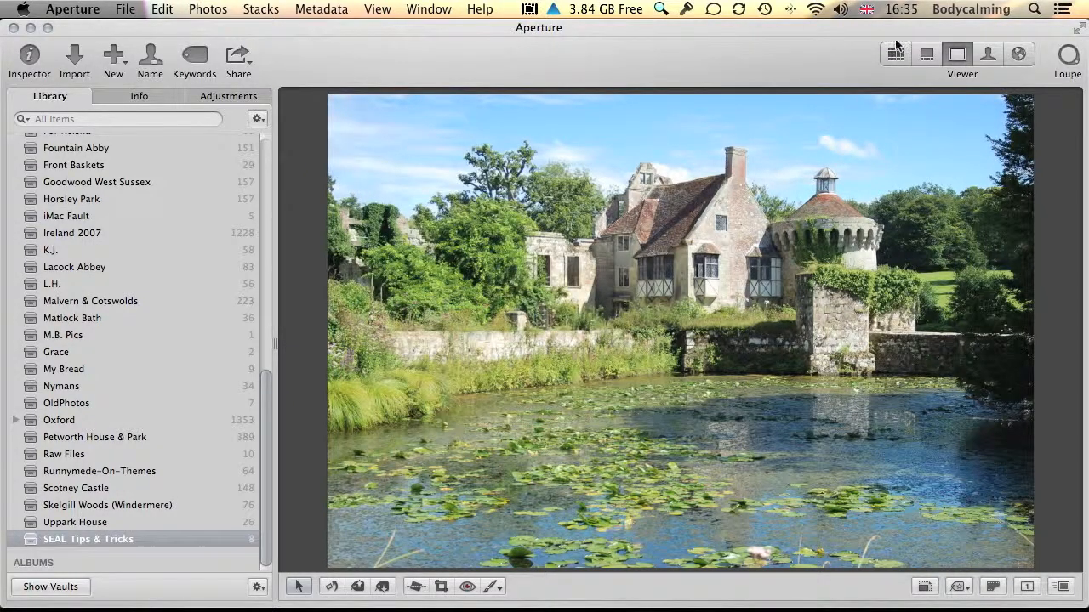
Step: Open the imported duck photo and add a Gamma Vignette adjustment with radius 1.81 and a stronger intensity
click(895, 51)
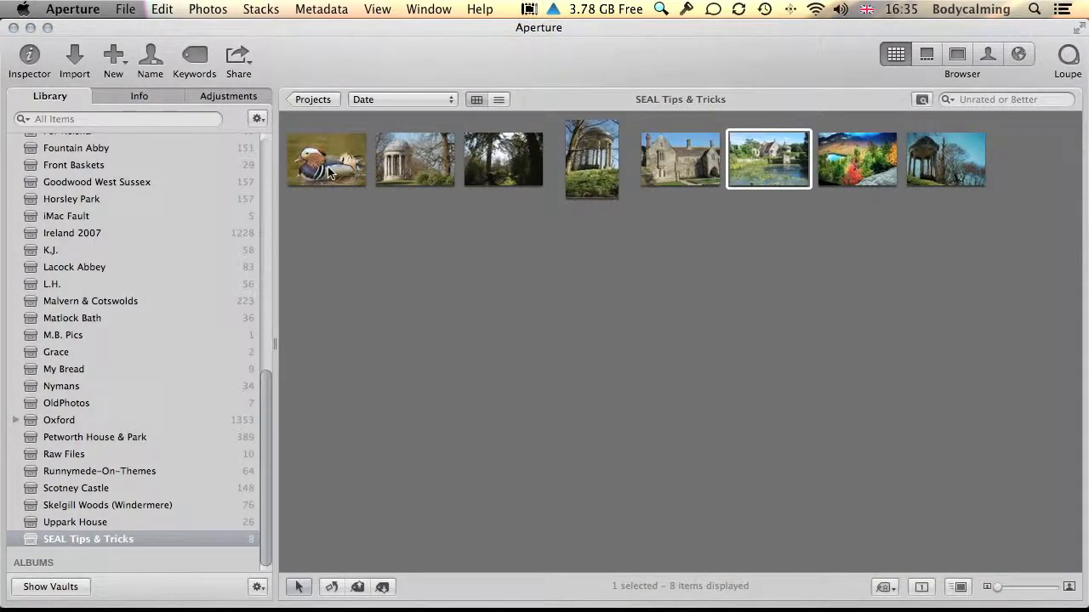
double_click(327, 169)
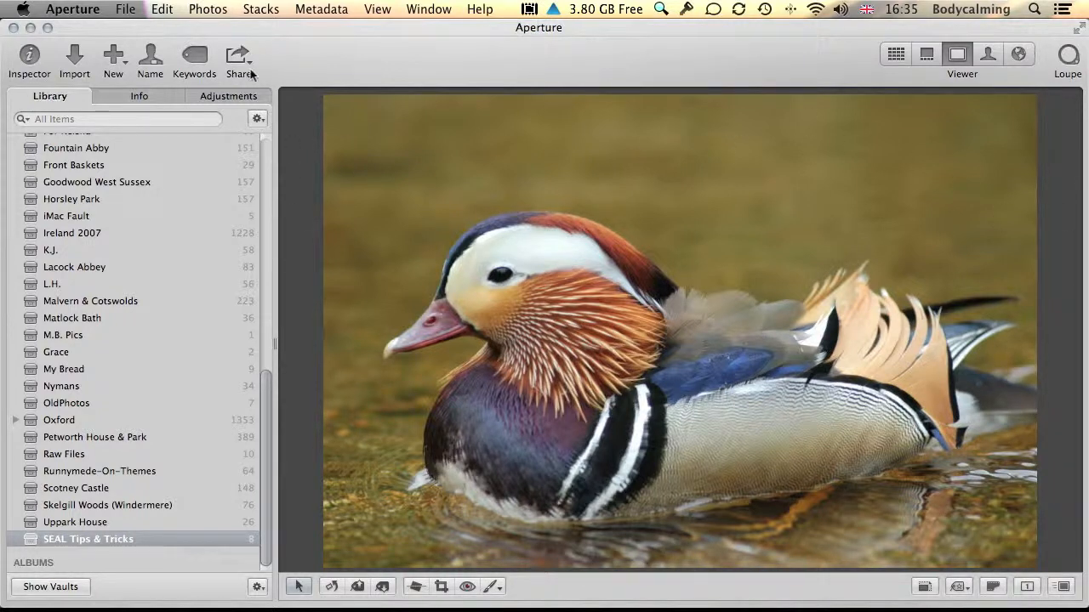
click(250, 99)
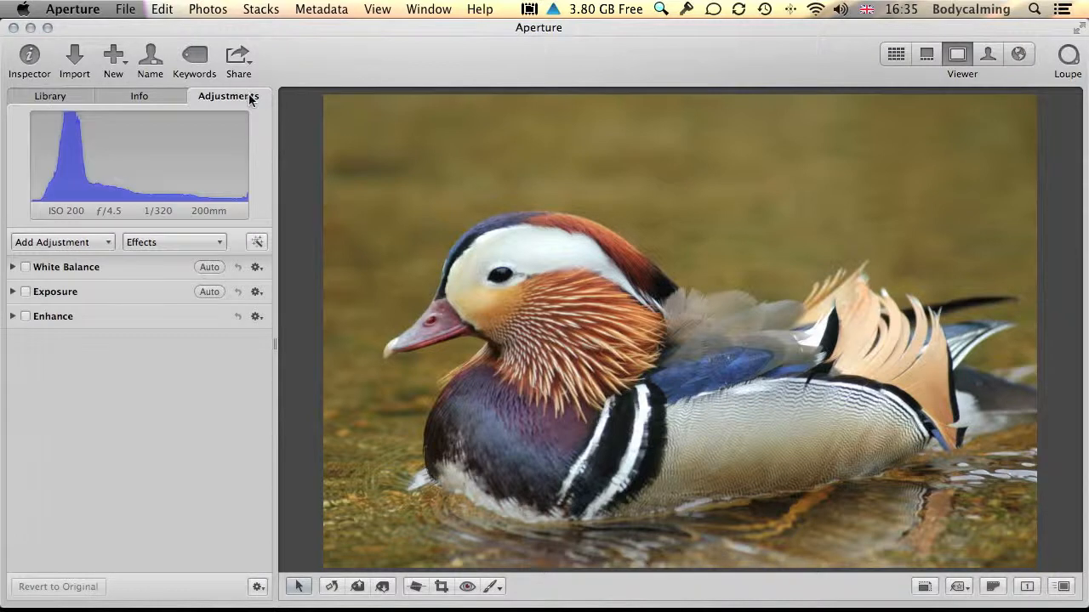
click(81, 244)
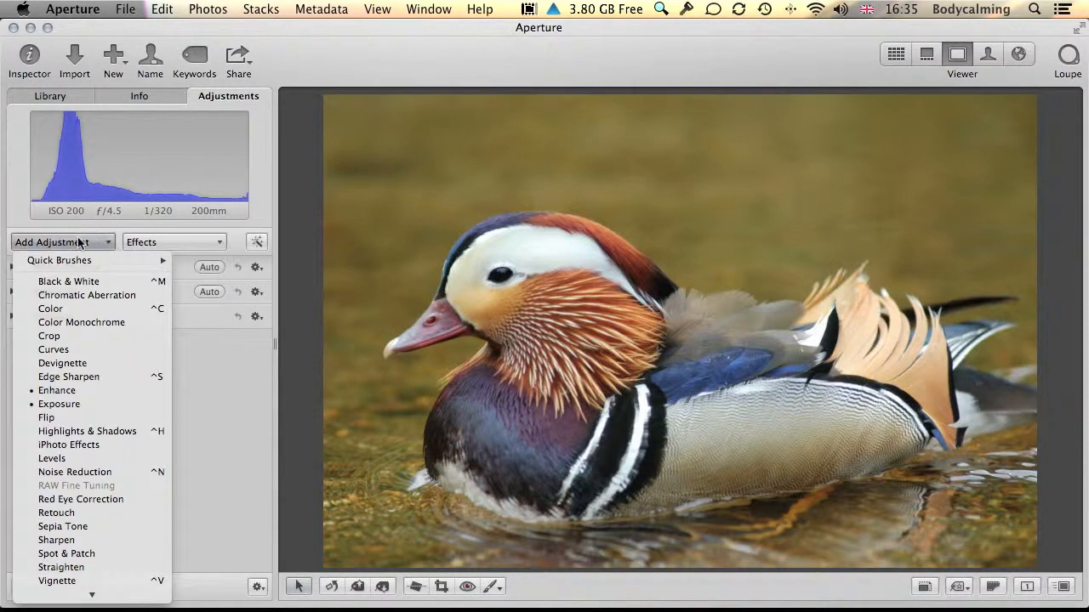
click(71, 584)
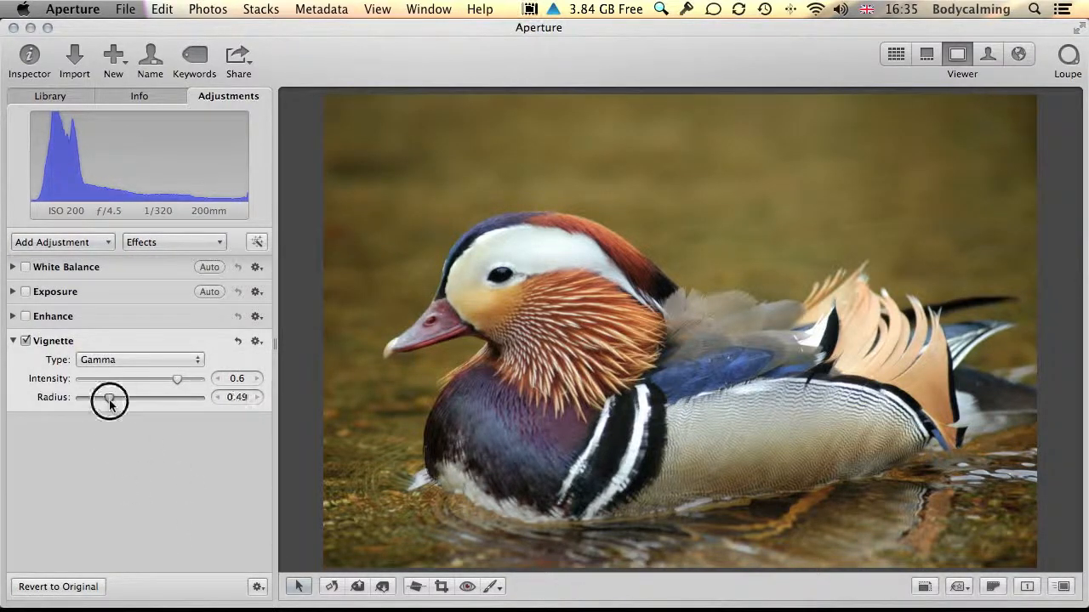
drag(109, 401, 191, 404)
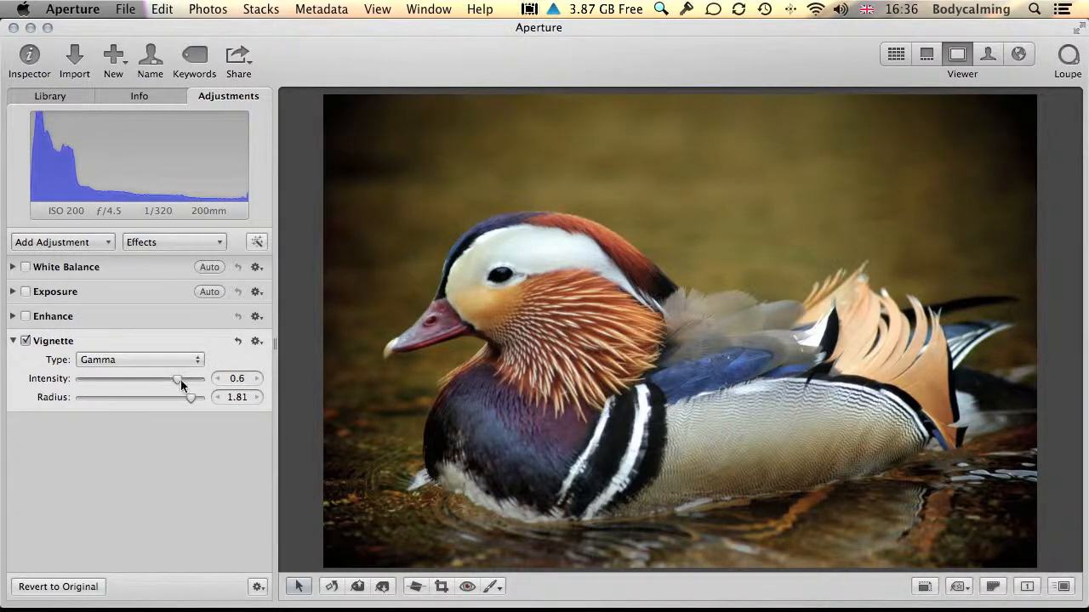
mouse_move(181, 379)
mouse_down()
mouse_move(93, 386)
mouse_move(200, 385)
mouse_up()
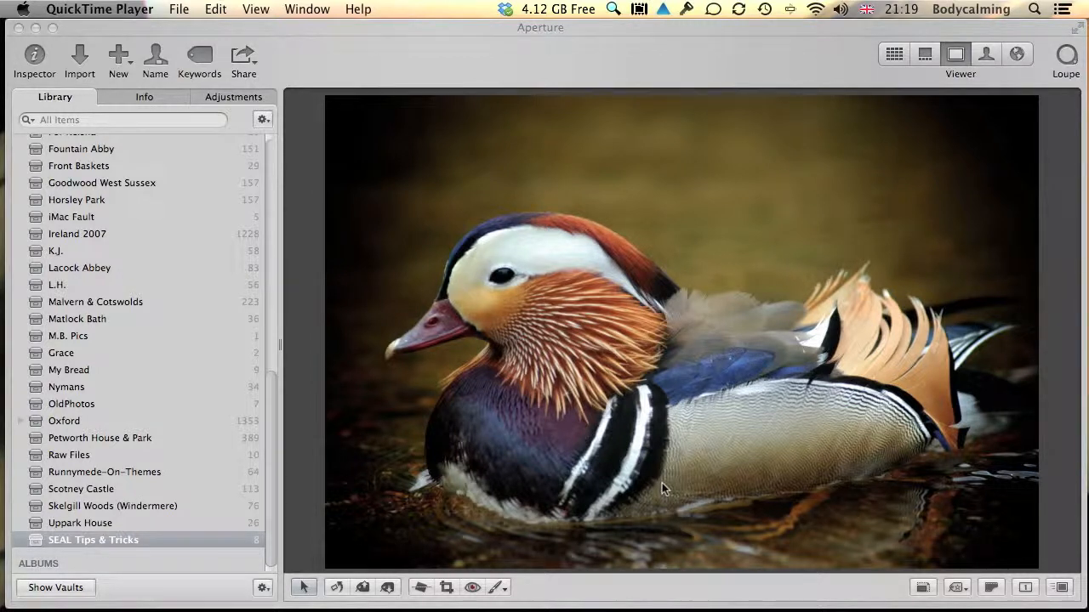
Step: Show the Scotney Castle project in Places and select six consecutive photos ending with the red-brick castle and tower reflection
click(34, 492)
click(35, 491)
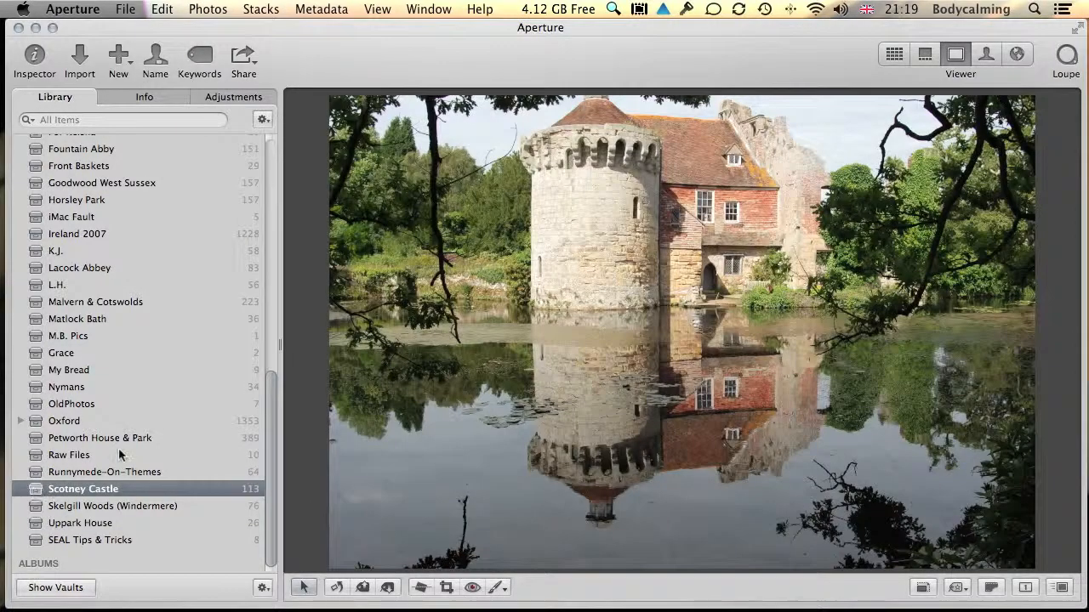
click(1008, 59)
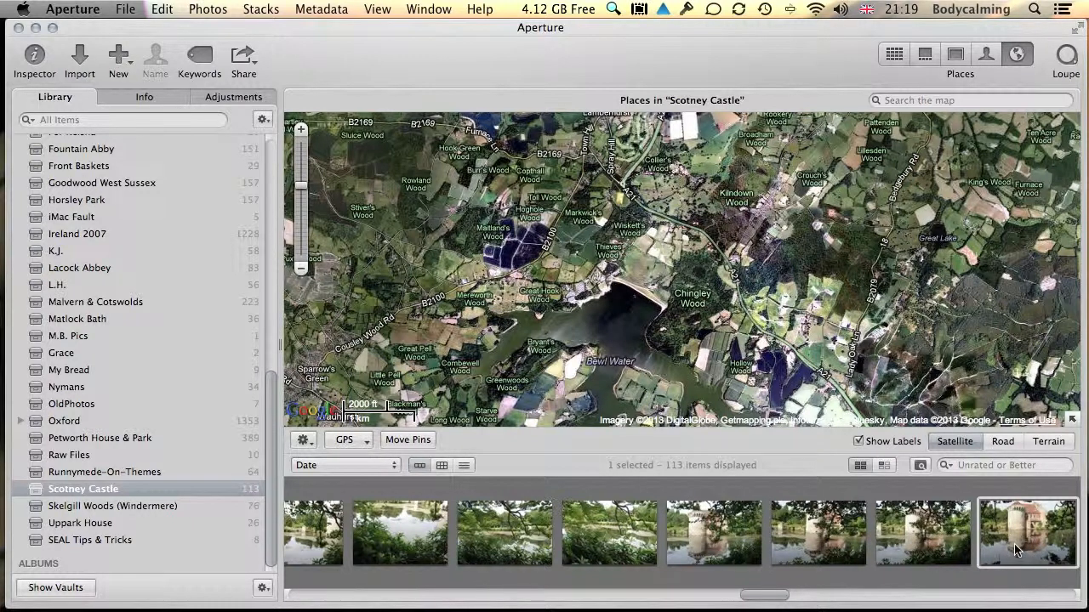
shift+click(506, 540)
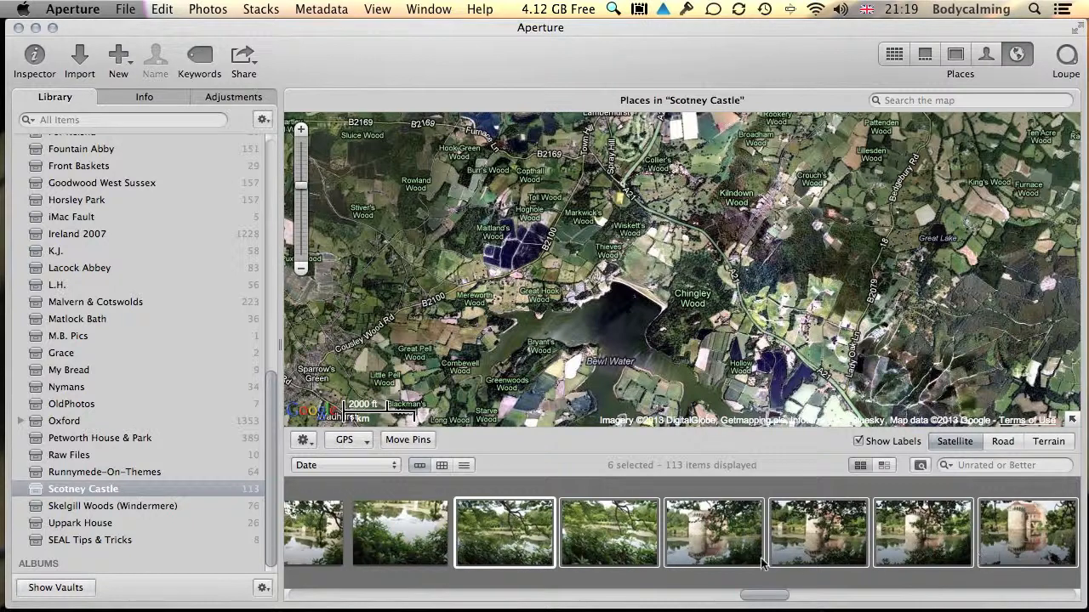
mouse_move(777, 593)
mouse_down()
mouse_move(787, 593)
mouse_move(779, 597)
mouse_up()
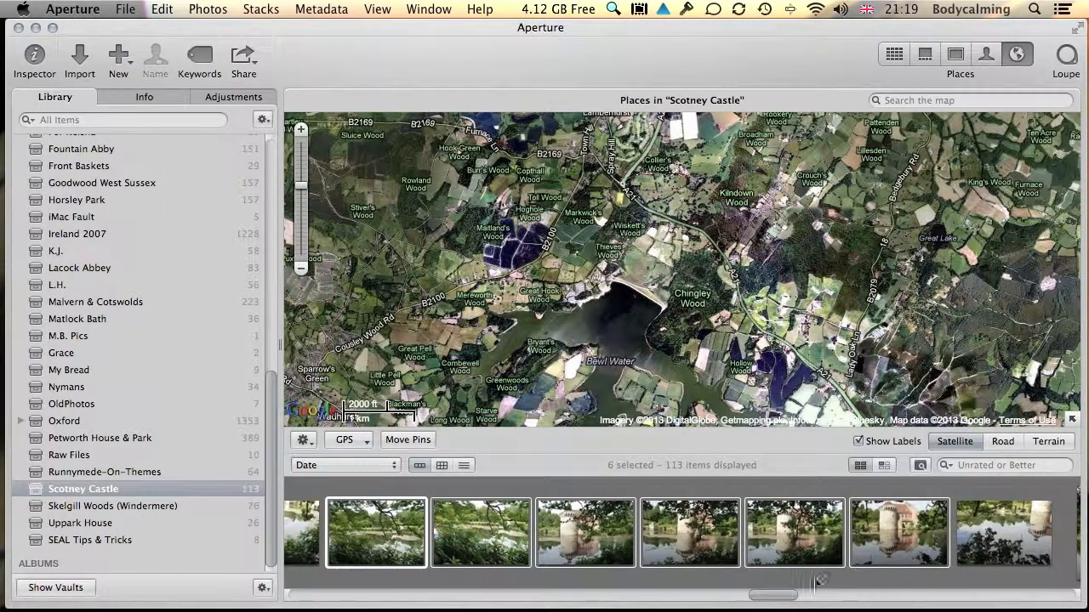
Step: Search the map for Scotney Castle, choose the Google result in England and assign that location to the selected photos
click(888, 99)
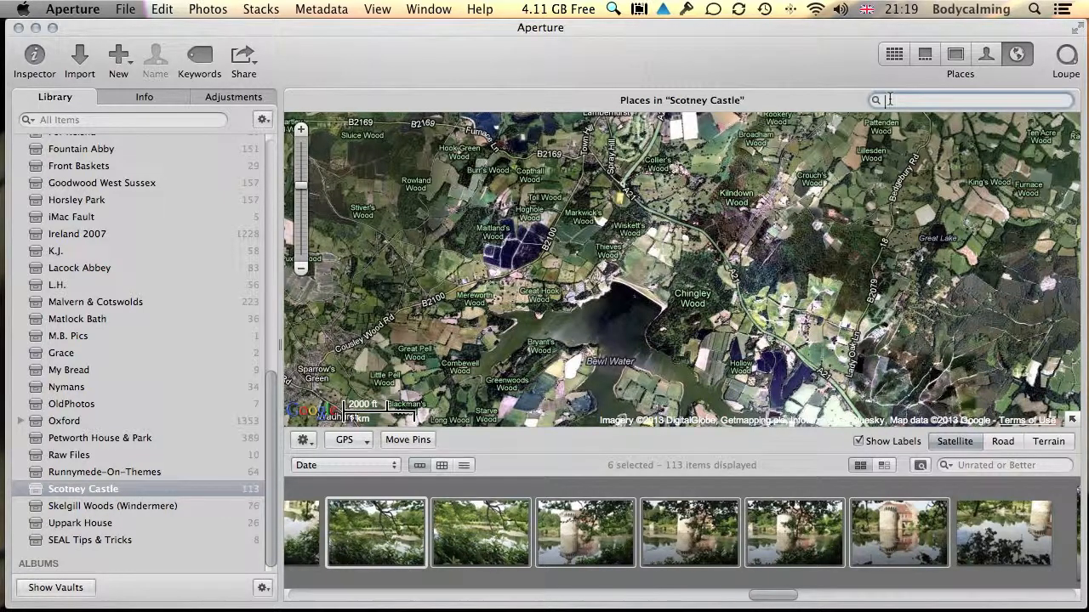
text(Scotney Castle)
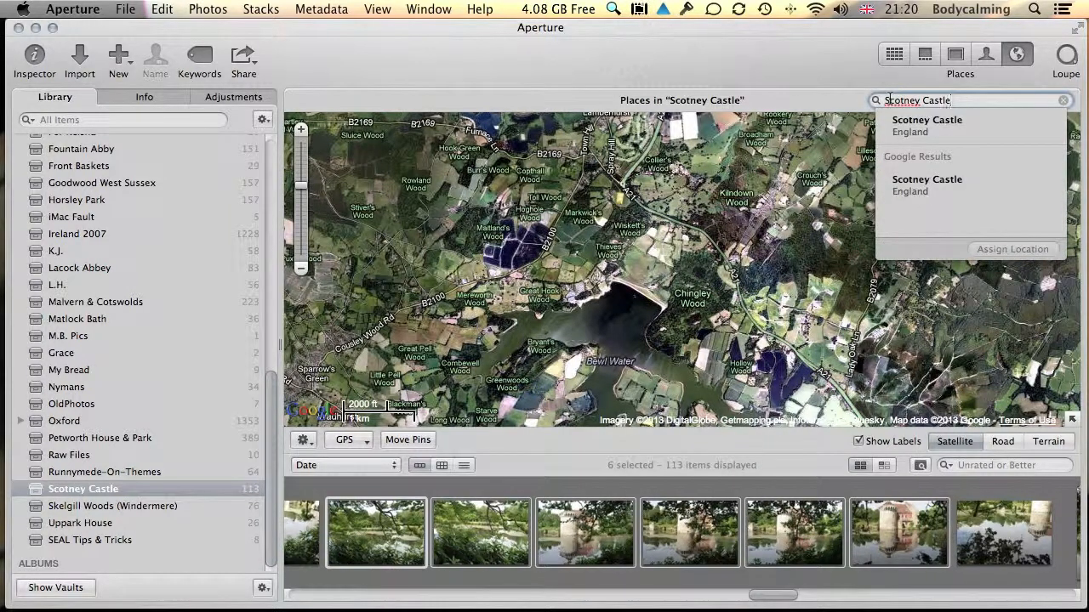
click(909, 189)
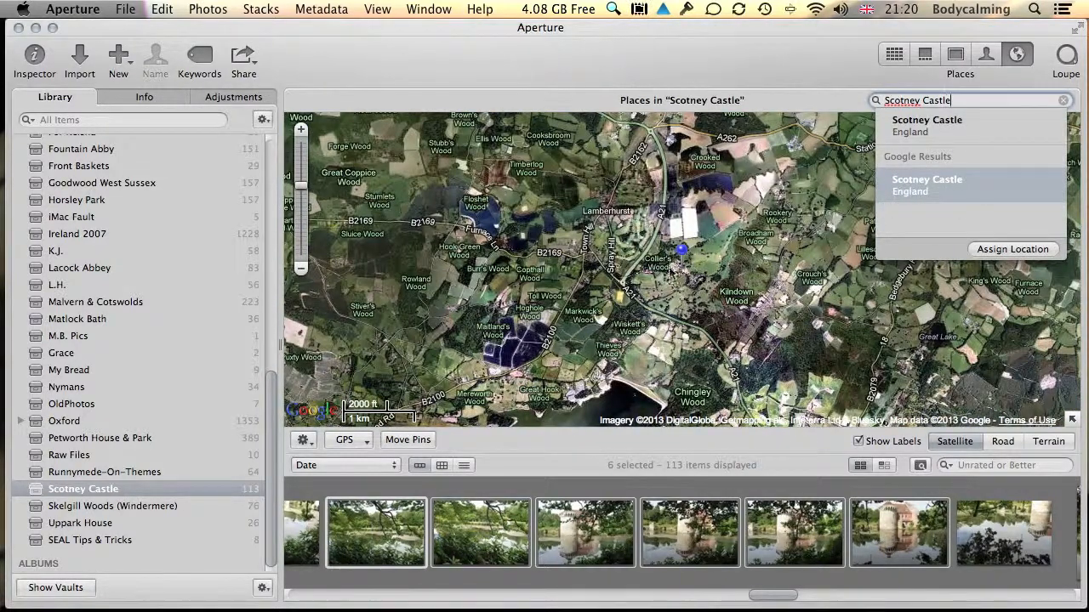
click(1011, 251)
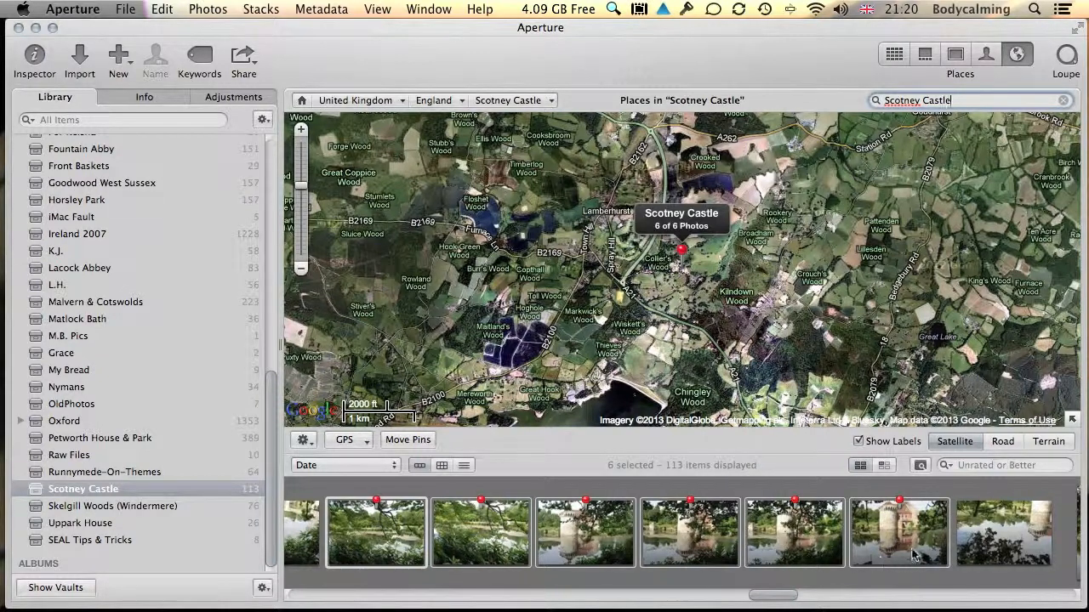
Step: Open the first geotagged photo from the Browser, show its GPS metadata and check the coordinates on the following photos
click(894, 55)
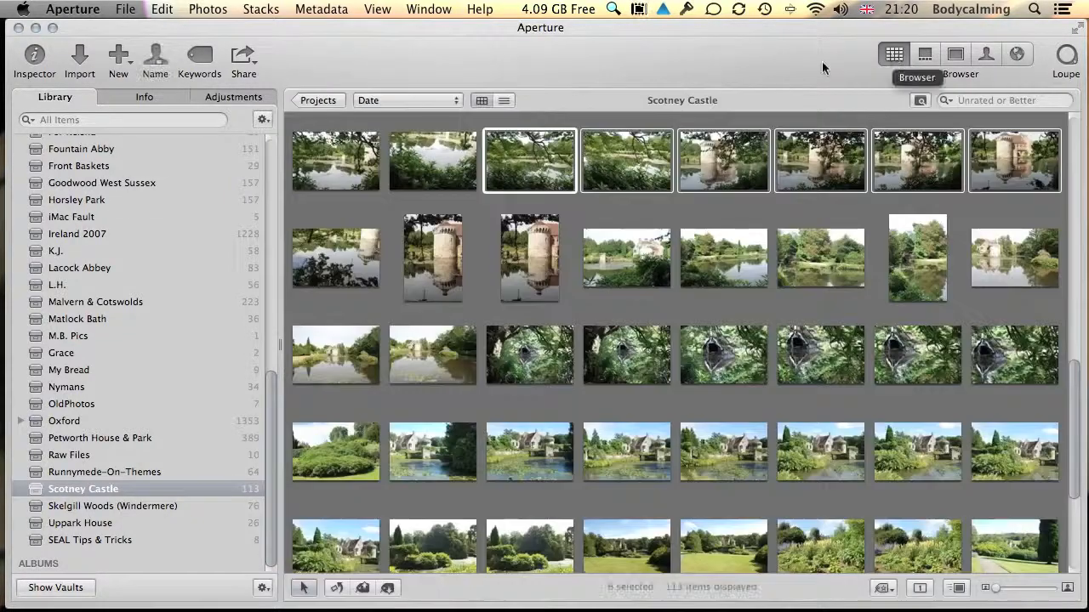
click(560, 211)
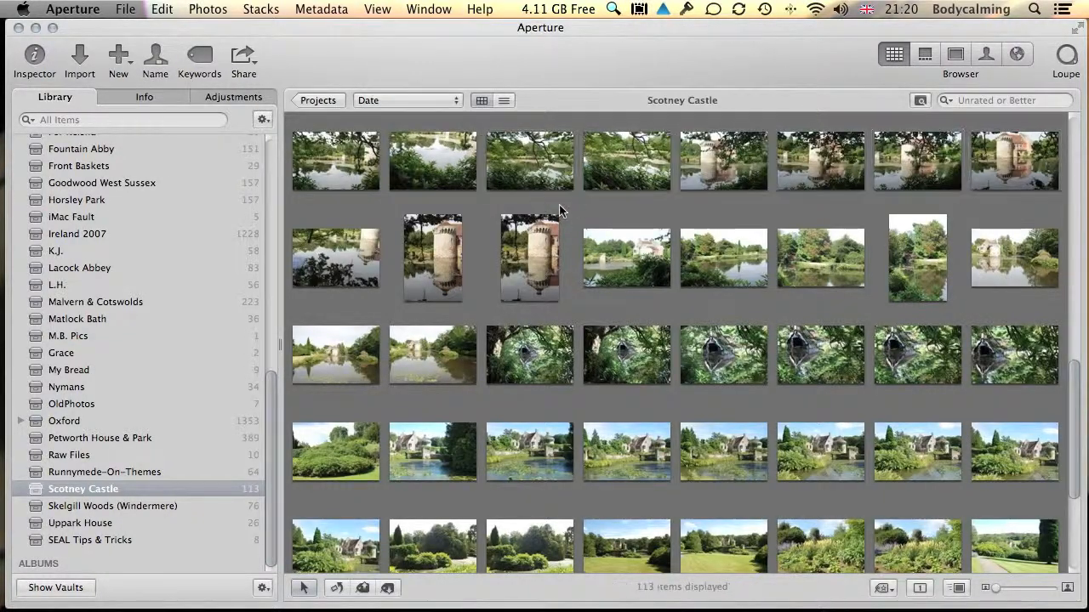
double_click(521, 163)
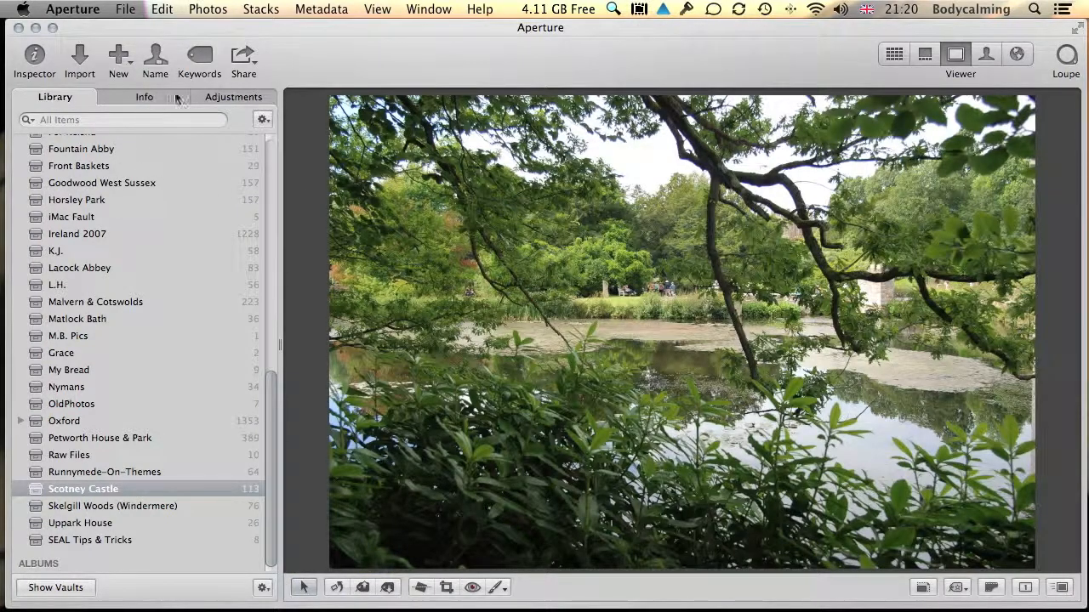
click(148, 98)
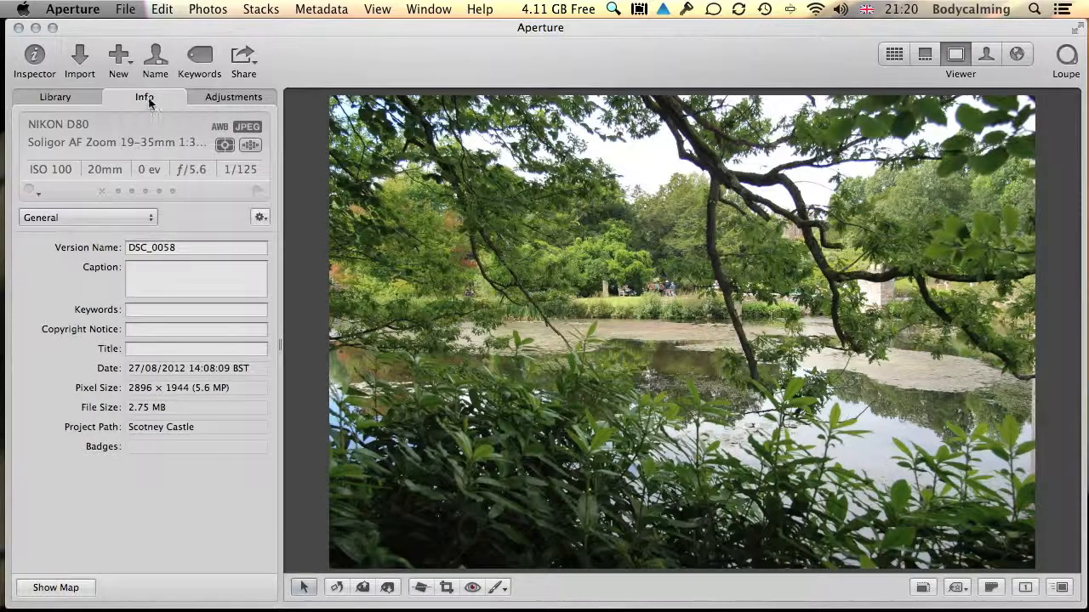
click(115, 220)
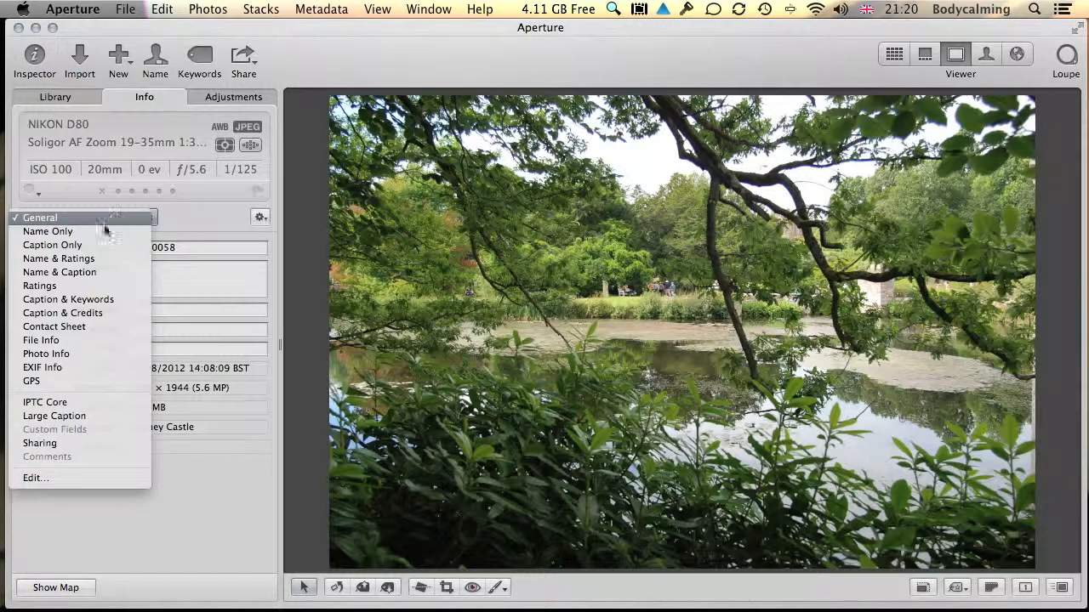
click(43, 384)
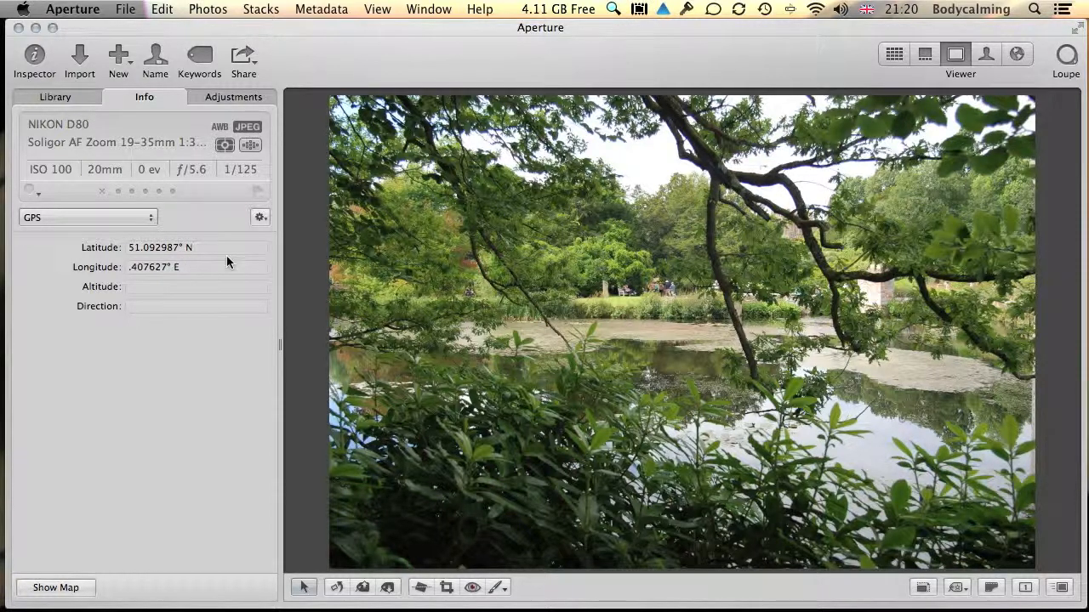
key(Right)
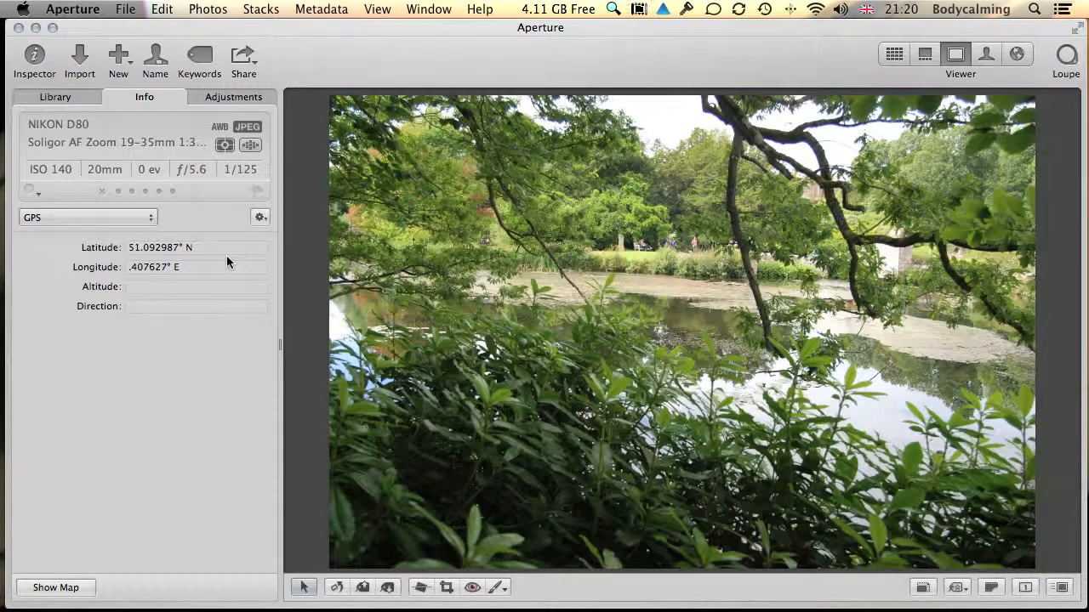
key(Right)
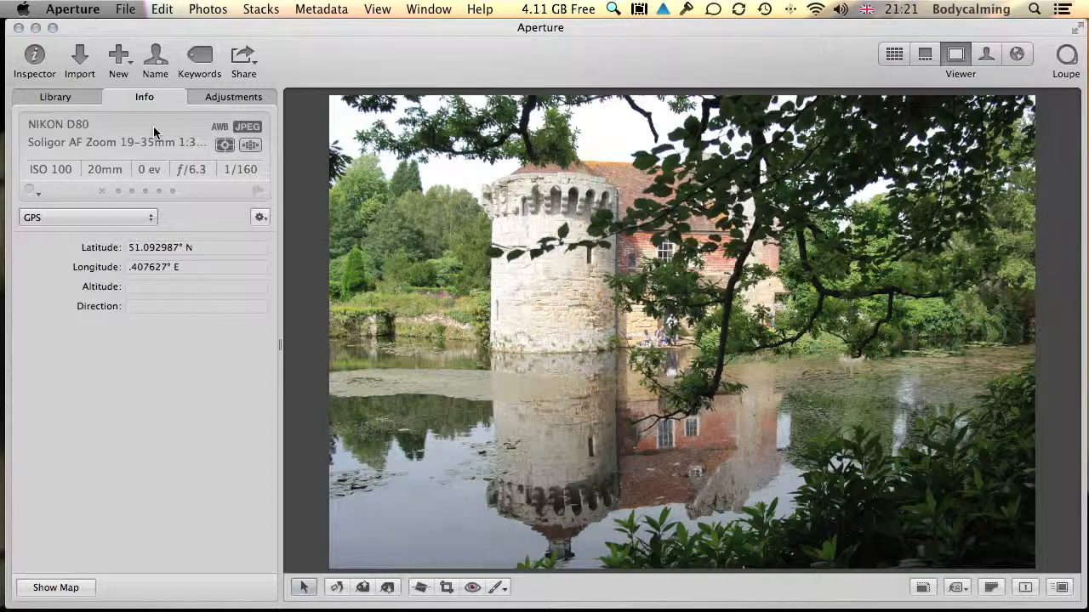
Step: Return to the library's project list and open the SEAL Tips & Tricks project
click(70, 100)
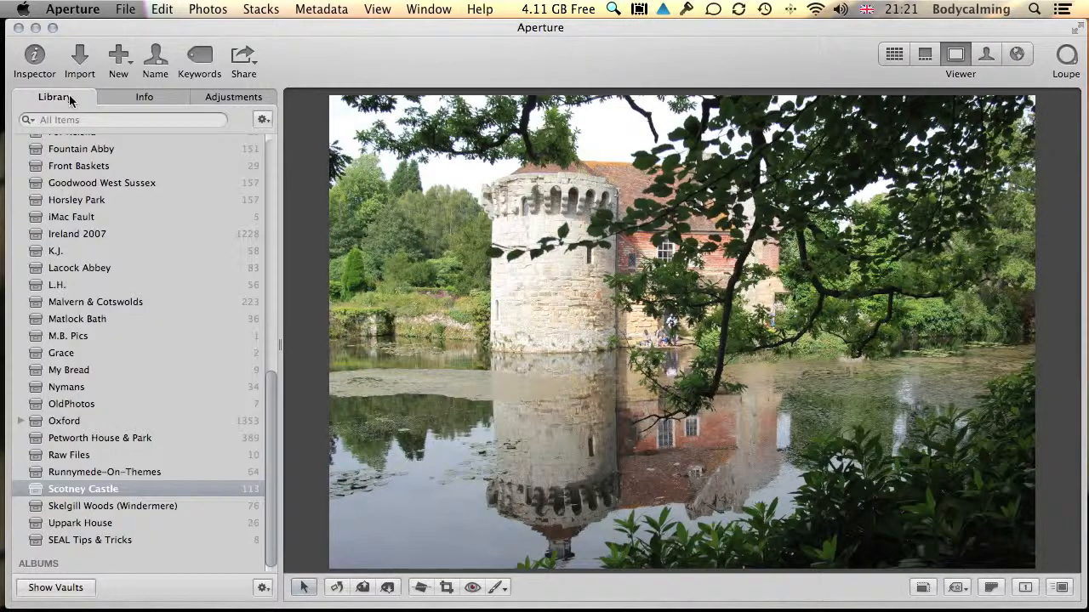
click(95, 541)
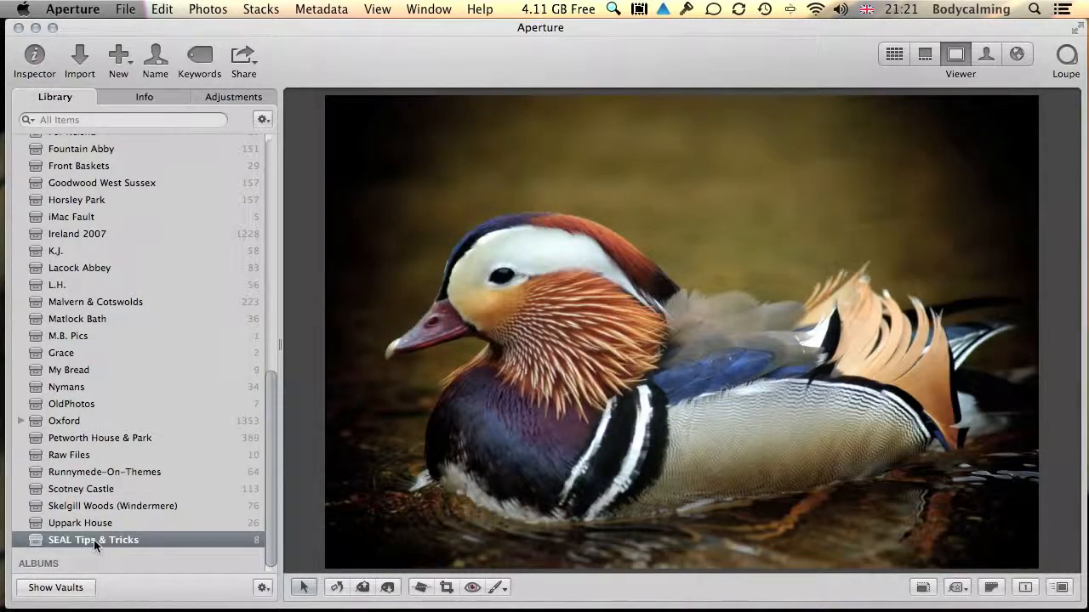